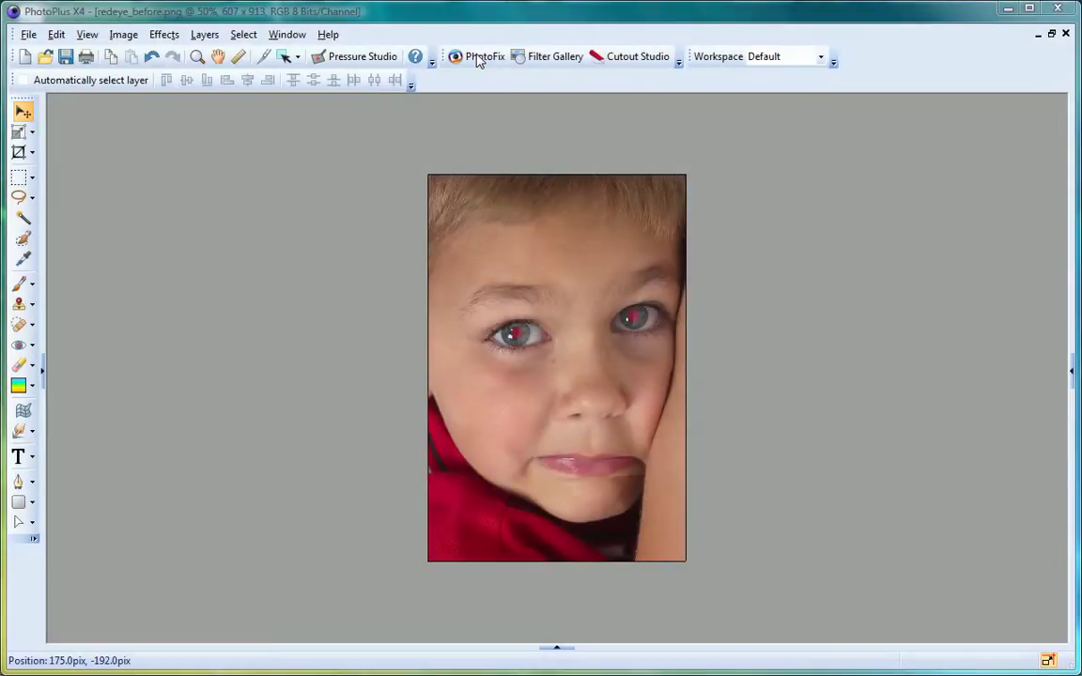
# In PhotoFix, remove the boy's red eyes and heal the blemish on his cheek
pyautogui.click(478, 57)
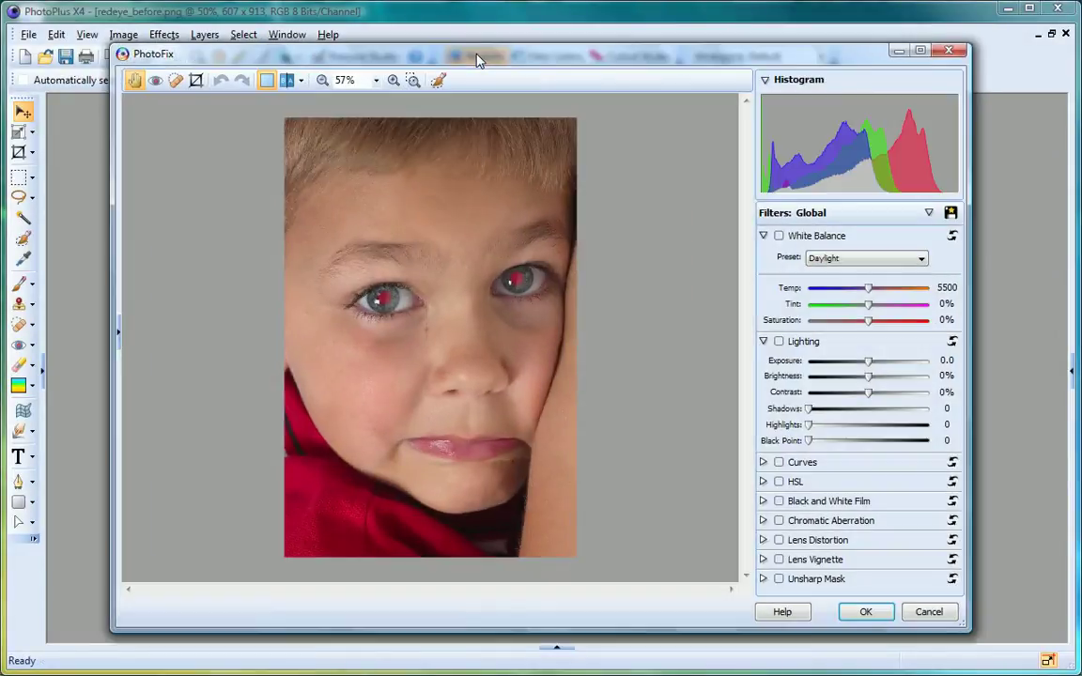
pyautogui.click(155, 80)
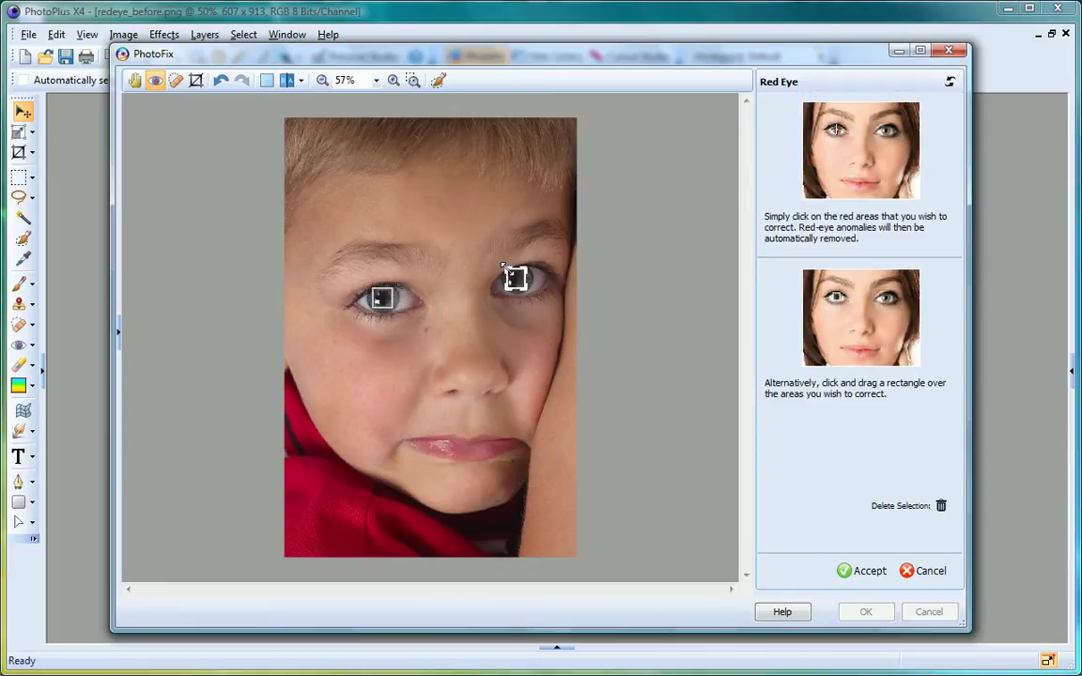
pyautogui.click(862, 572)
pyautogui.click(176, 80)
pyautogui.moveTo(438, 292); pyautogui.dragTo(429, 331)
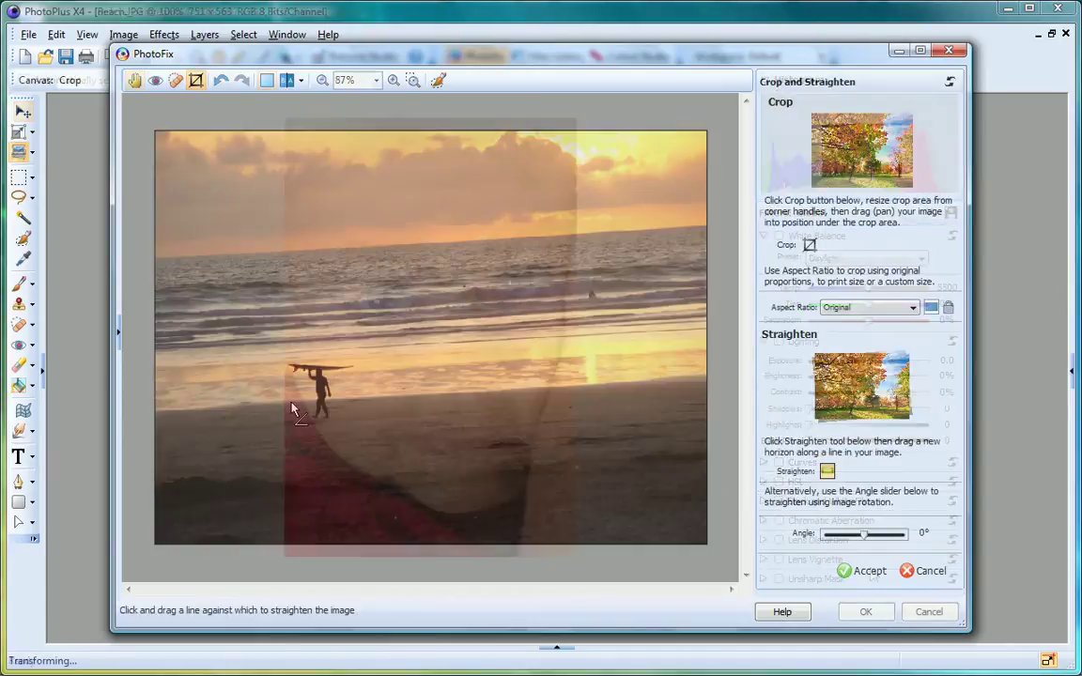
# Straighten the beach horizon, set Black Point 12 and Saturation 15, then apply the corrections
pyautogui.moveTo(272, 398); pyautogui.dragTo(564, 388)
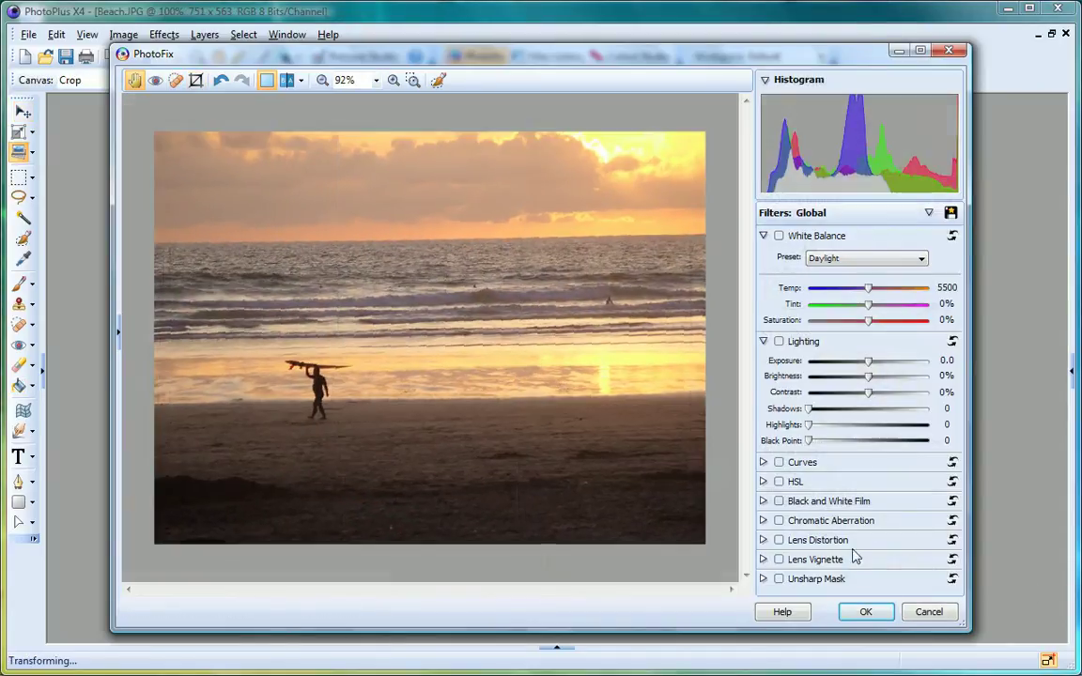
pyautogui.moveTo(809, 441); pyautogui.dragTo(822, 441)
pyautogui.click(763, 481)
pyautogui.moveTo(857, 541); pyautogui.dragTo(867, 541)
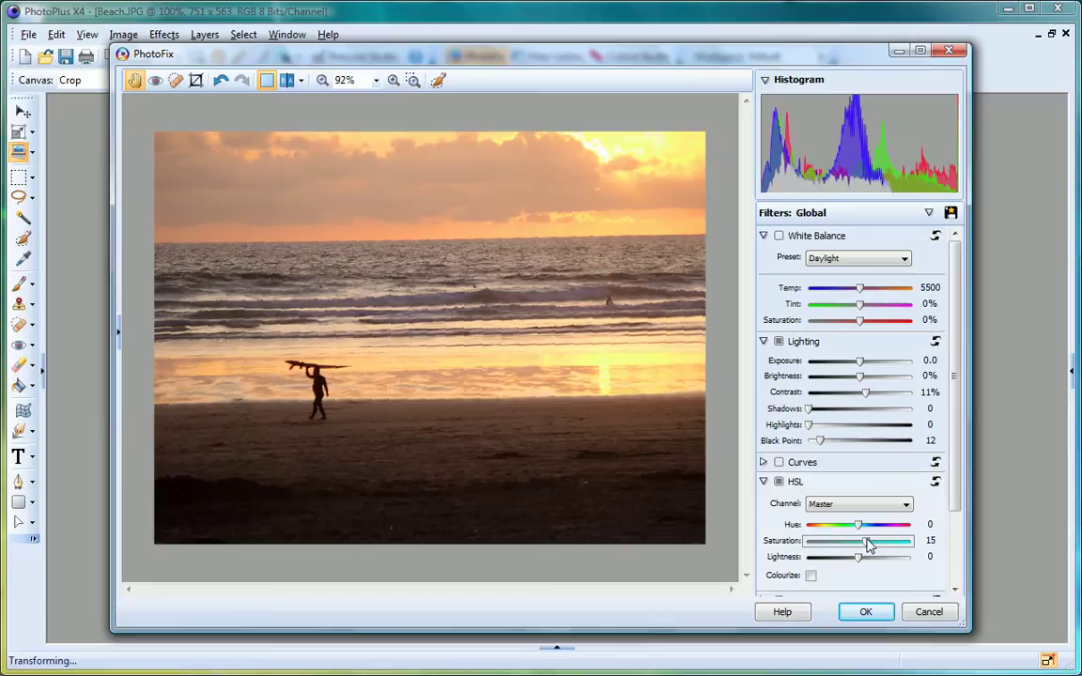
pyautogui.click(286, 80)
pyautogui.moveTo(420, 105); pyautogui.dragTo(141, 105)
pyautogui.click(866, 611)
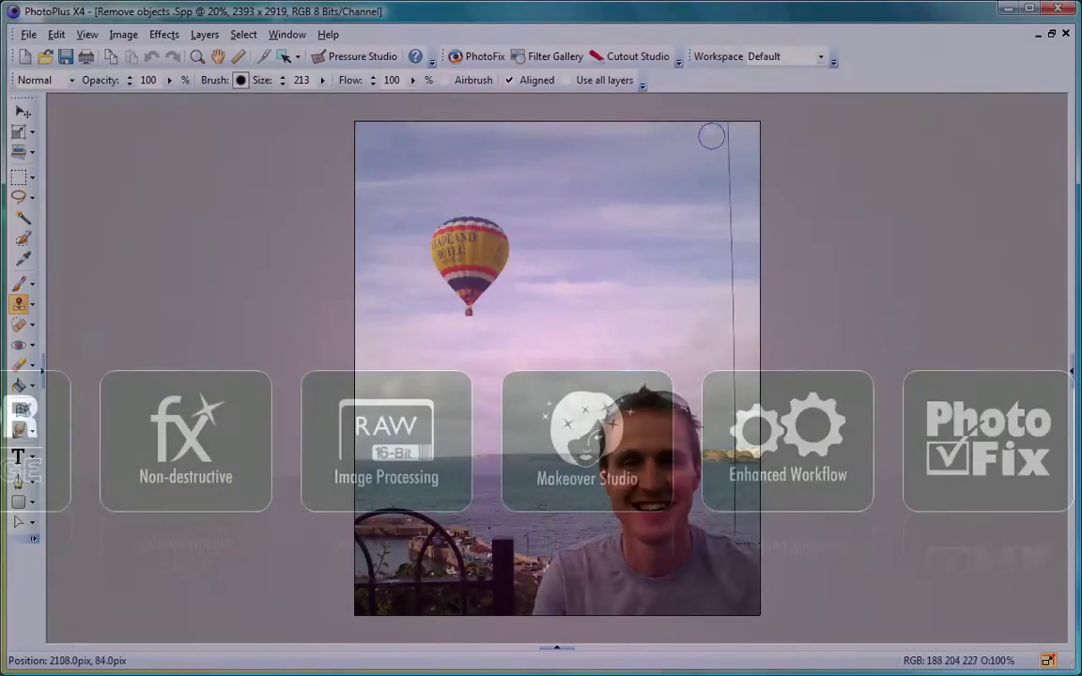
# Clone sky over the flagpole with a smaller brush, then zoom out on Lucy's scanned photo
pyautogui.moveTo(711, 136)
pyautogui.mouseDown()
pyautogui.moveTo(724, 198)
pyautogui.moveTo(729, 414)
pyautogui.mouseUp()
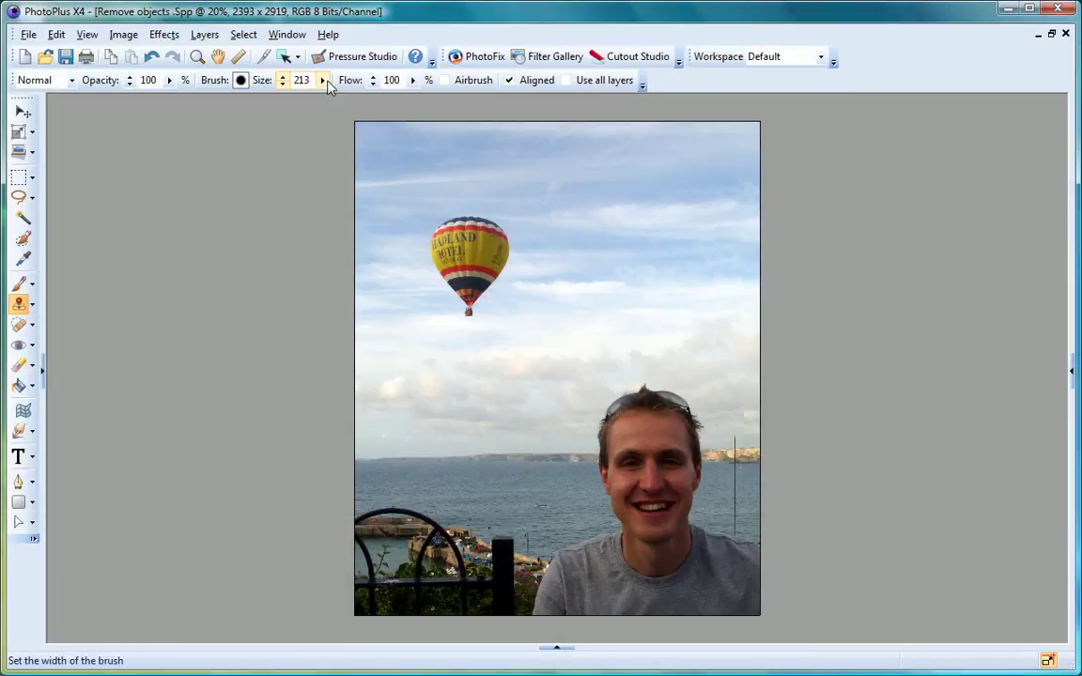
pyautogui.moveTo(322, 80); pyautogui.dragTo(300, 101)
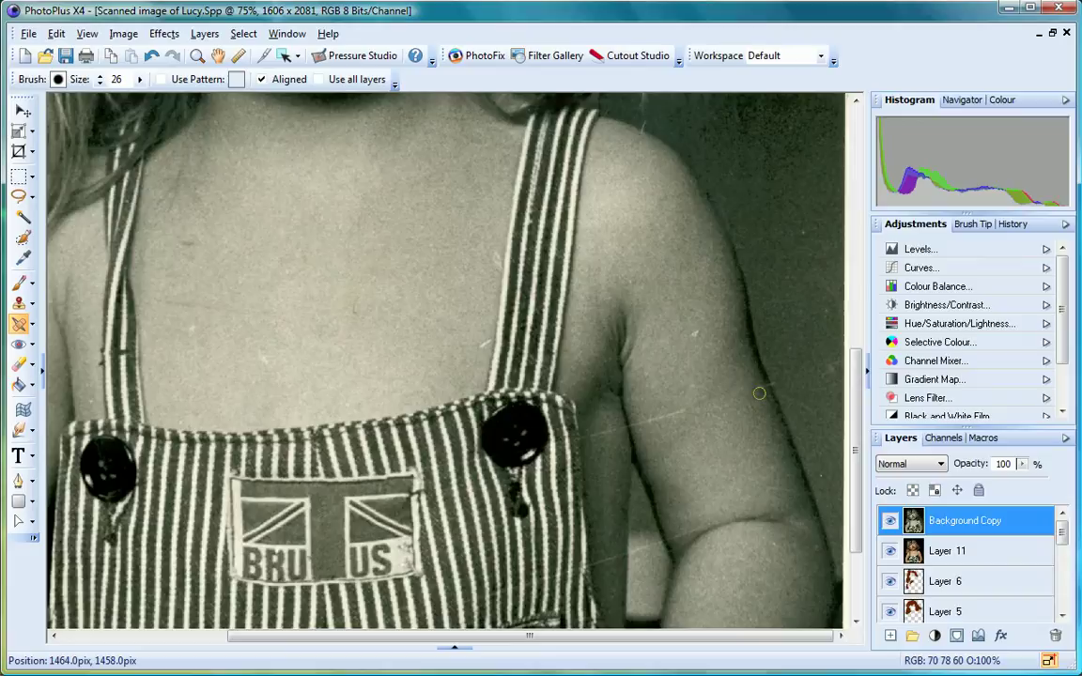
pyautogui.scroll(-3, 761, 393)
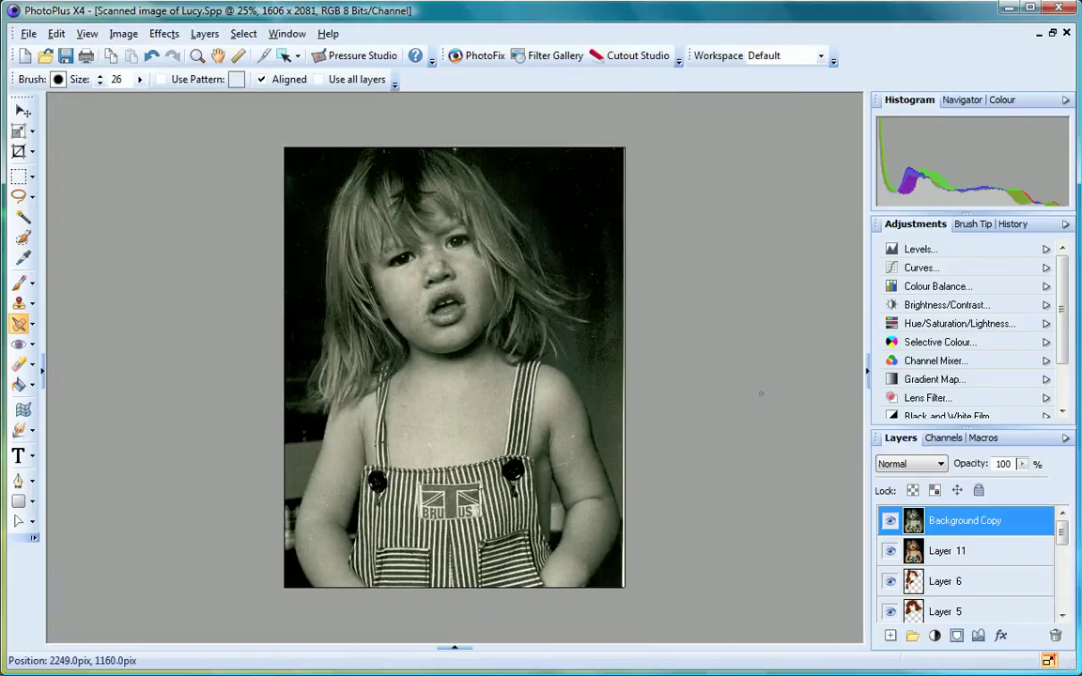
# Hide the retouched copy layer, then read the Removing blemishes and Clone Tool help topics
pyautogui.click(890, 520)
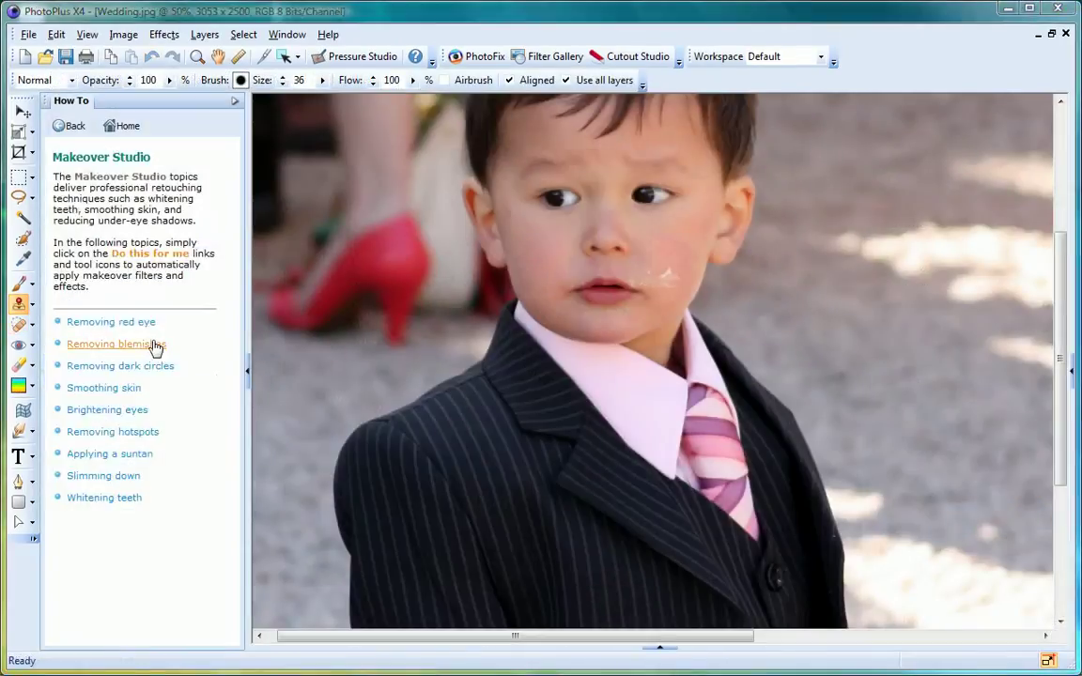
pyautogui.click(155, 346)
pyautogui.click(106, 433)
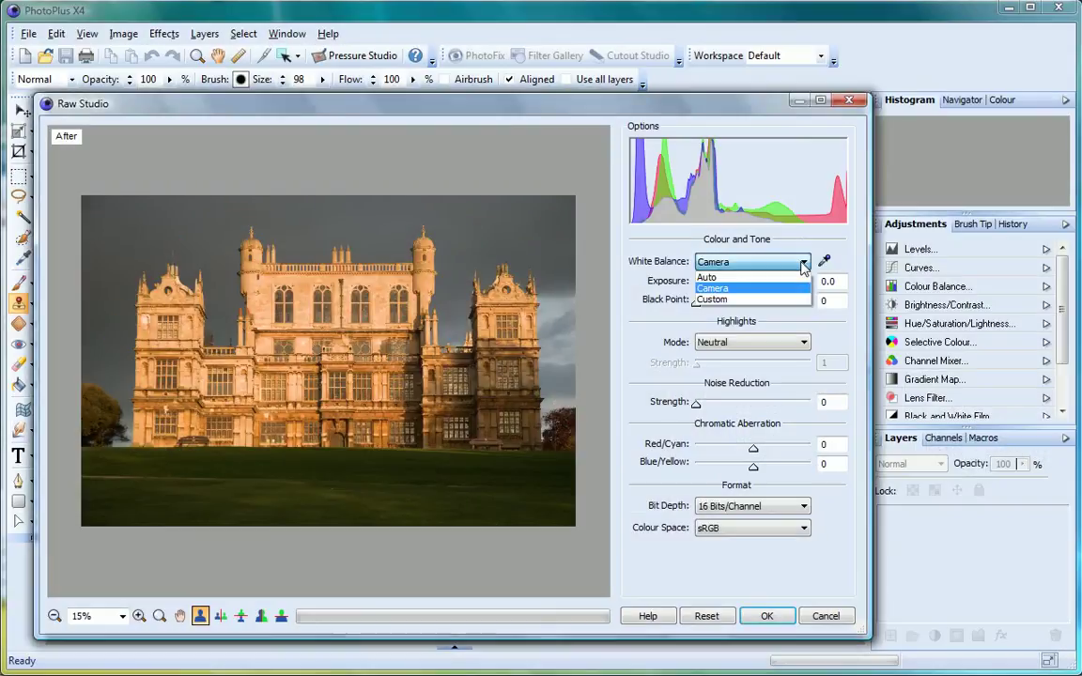
# Develop the raw house photo with Auto white balance, -0.5 exposure and black point 5
pyautogui.click(753, 287)
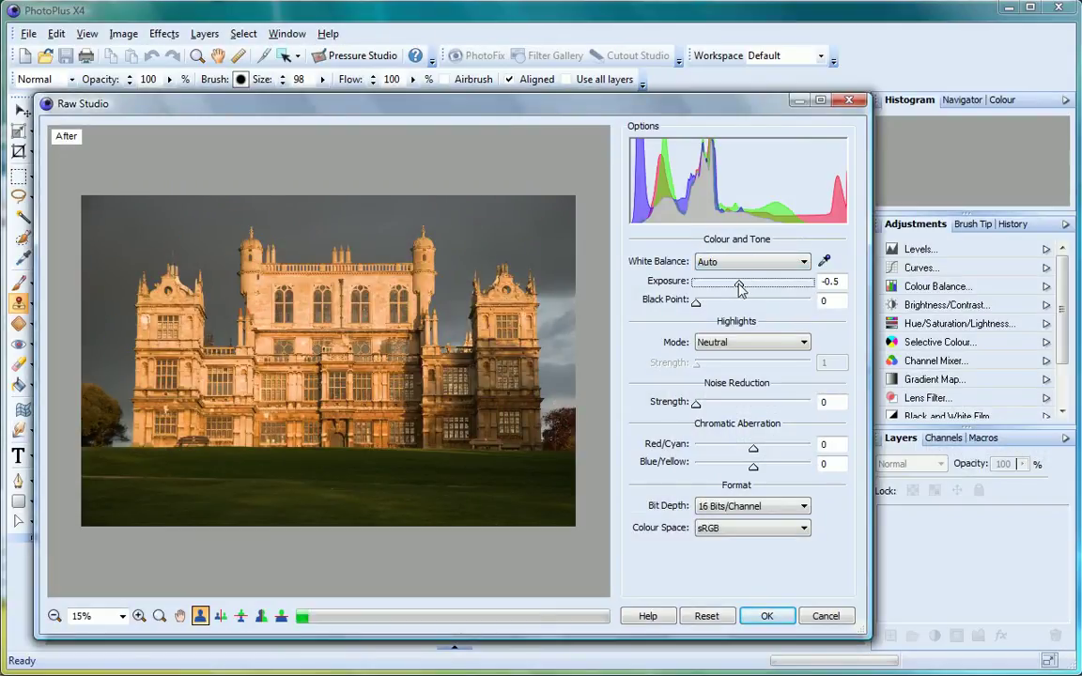
pyautogui.click(699, 308)
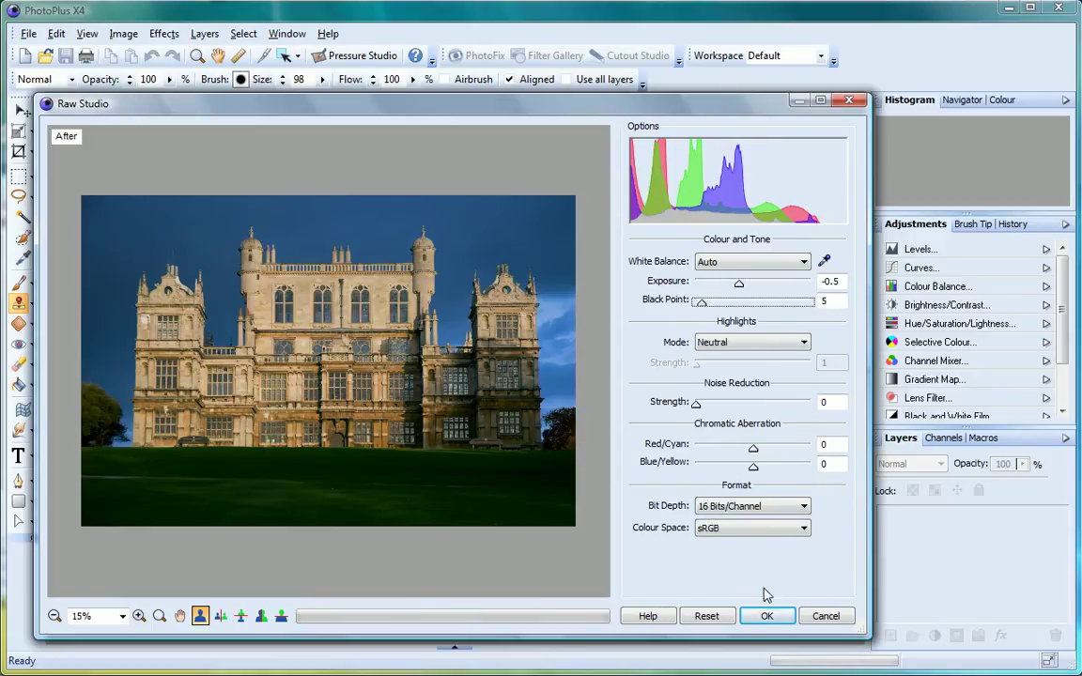
pyautogui.click(767, 616)
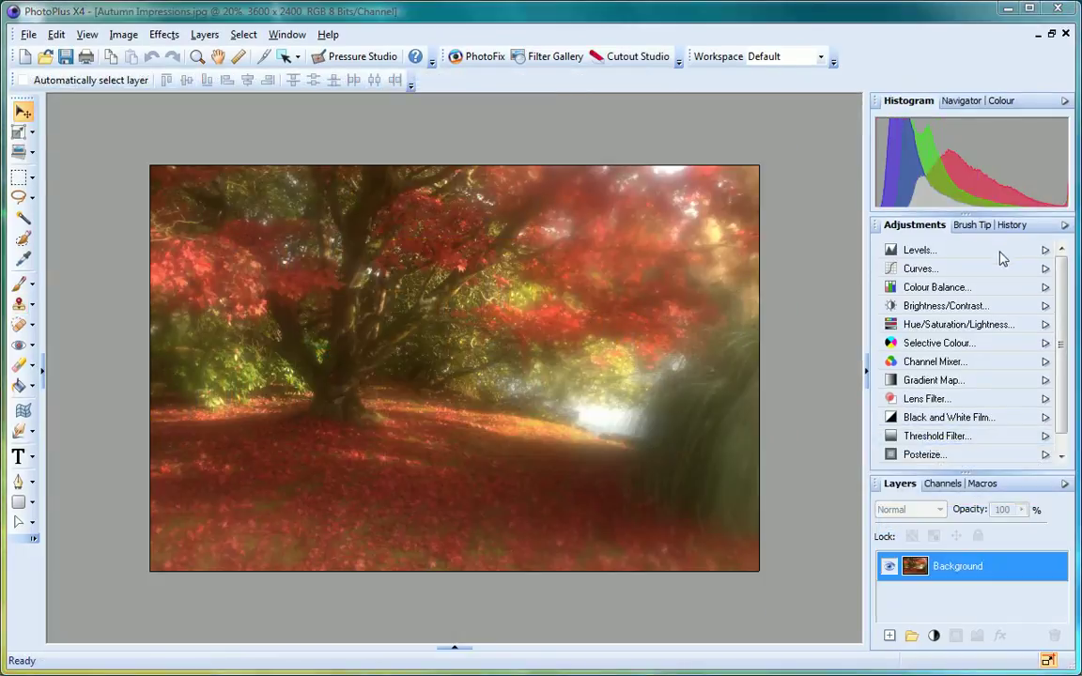
# Add a Colour Balance layer shifting midtones to 48 toward red, and toggle it off and on to compare
pyautogui.click(960, 289)
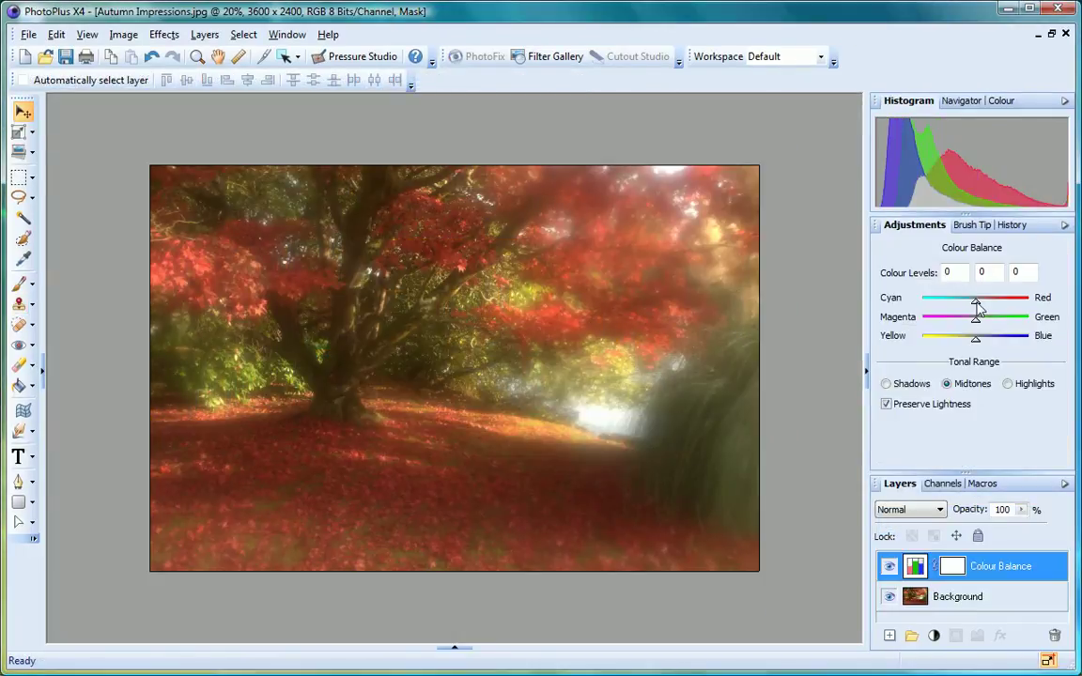
pyautogui.moveTo(984, 306); pyautogui.dragTo(1003, 305)
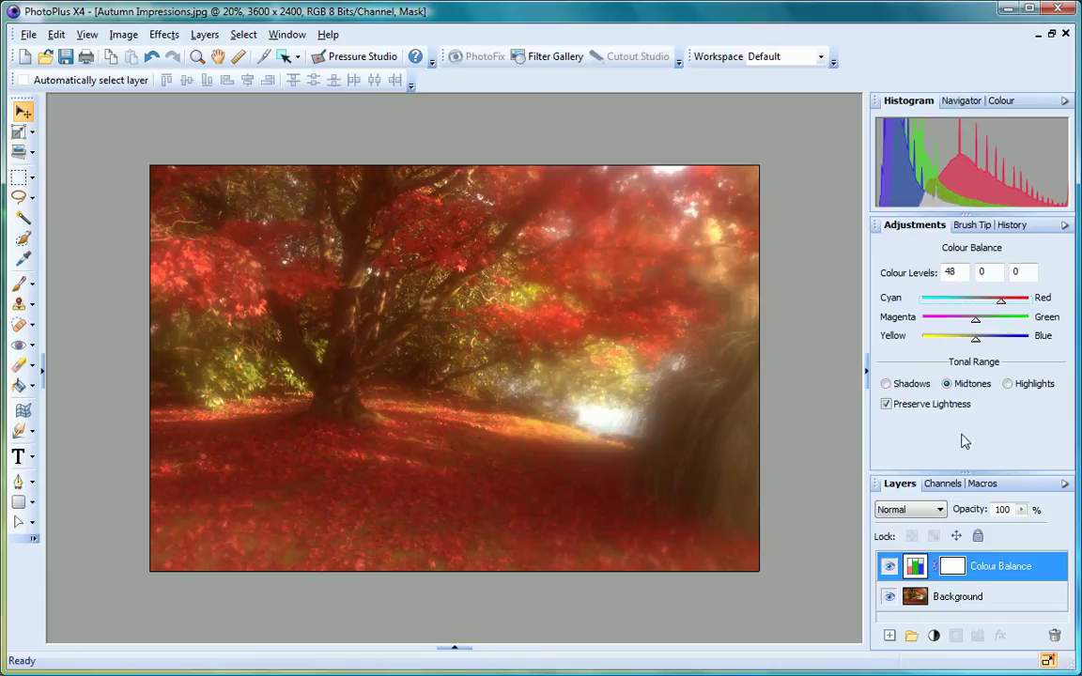
pyautogui.click(890, 567)
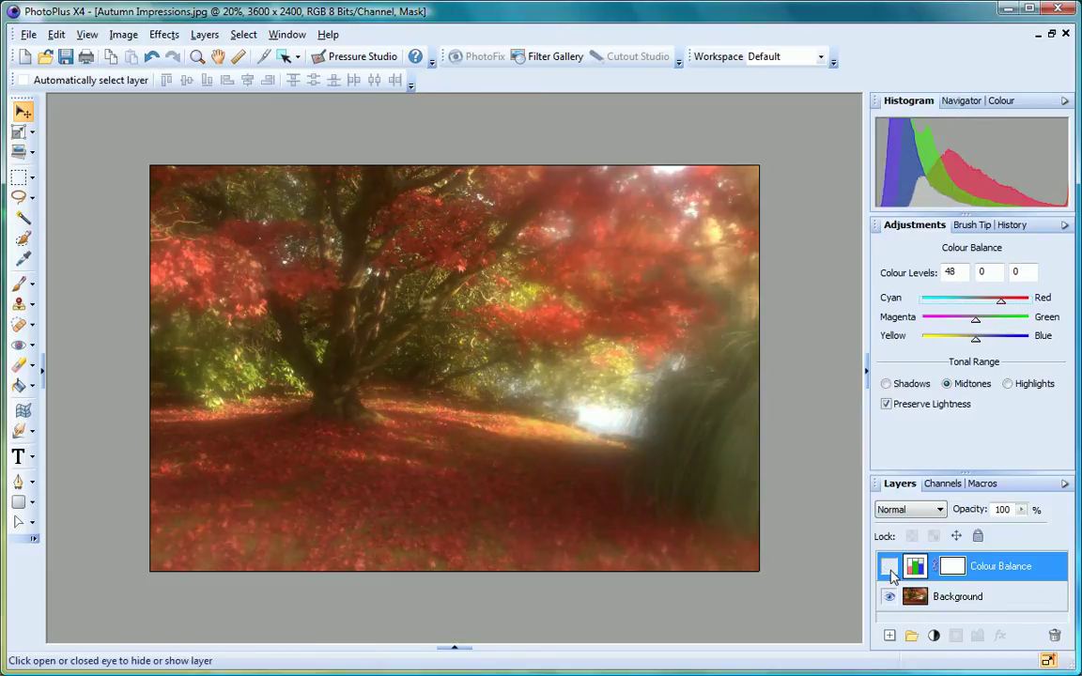
pyautogui.click(891, 570)
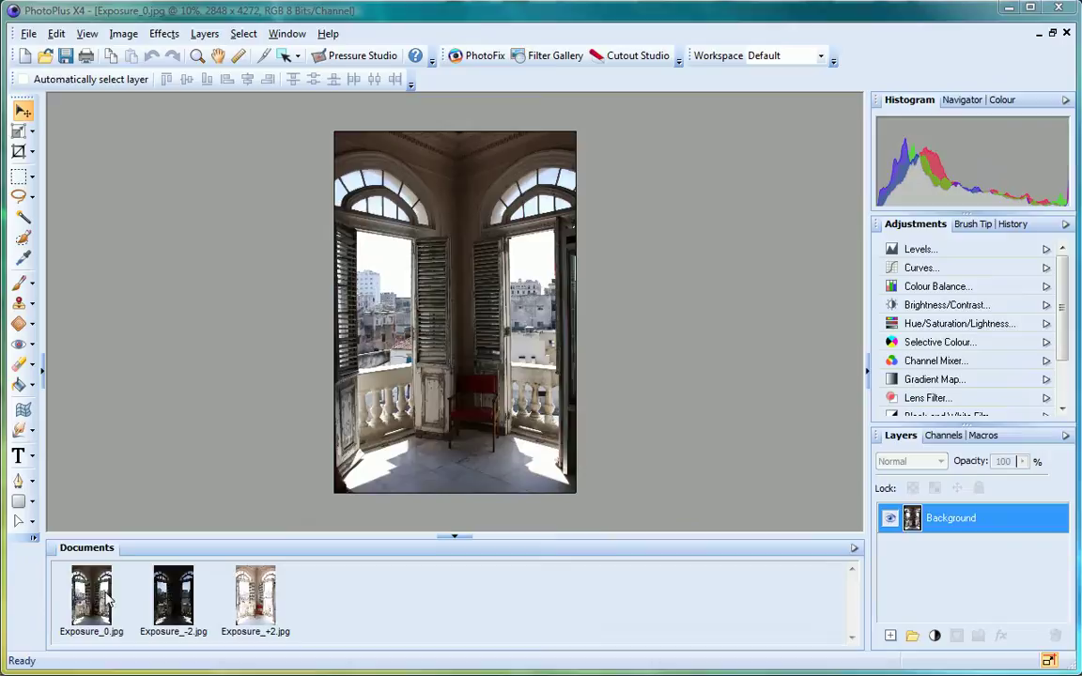
# Review the -2 and +2 exposures, then HDR Merge Exposure_0, Exposure_-2 and Exposure_+2
pyautogui.click(186, 588)
pyautogui.click(262, 599)
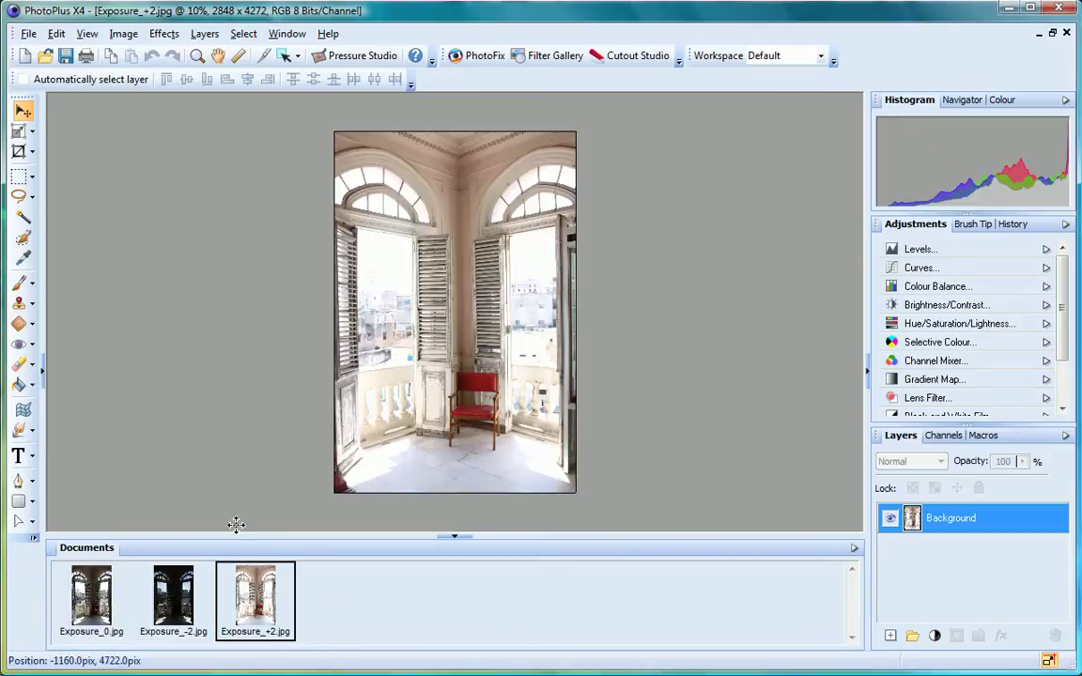
pyautogui.click(28, 32)
pyautogui.click(99, 317)
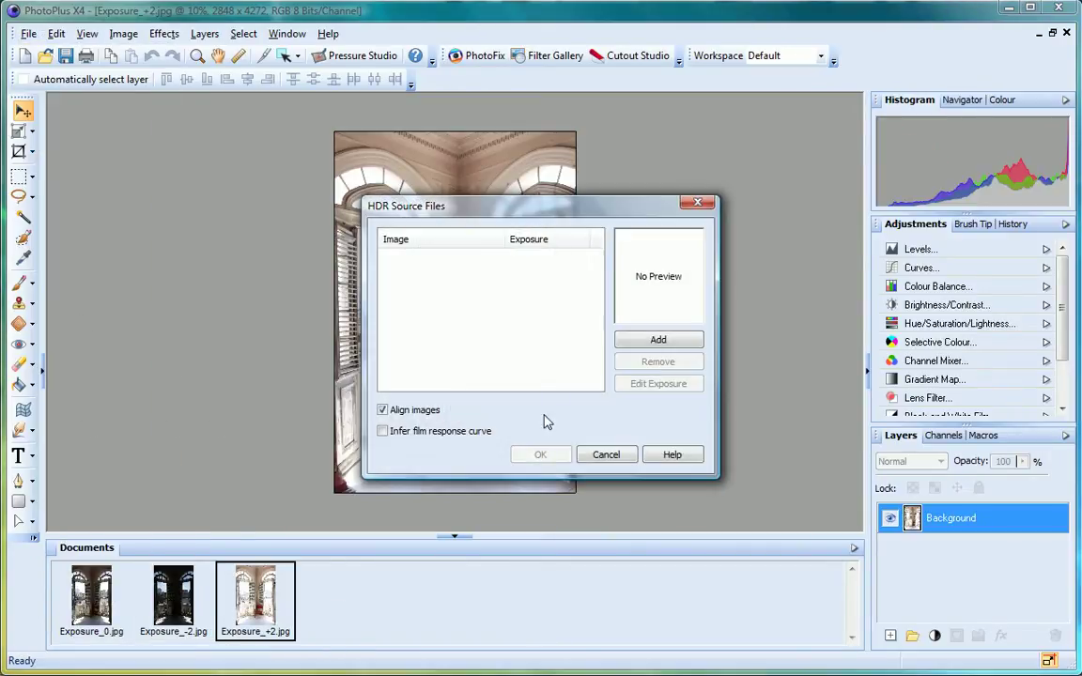
pyautogui.click(659, 339)
pyautogui.click(459, 242)
pyautogui.keyDown('shift'); pyautogui.click(449, 278); pyautogui.keyUp('shift')
pyautogui.click(662, 514)
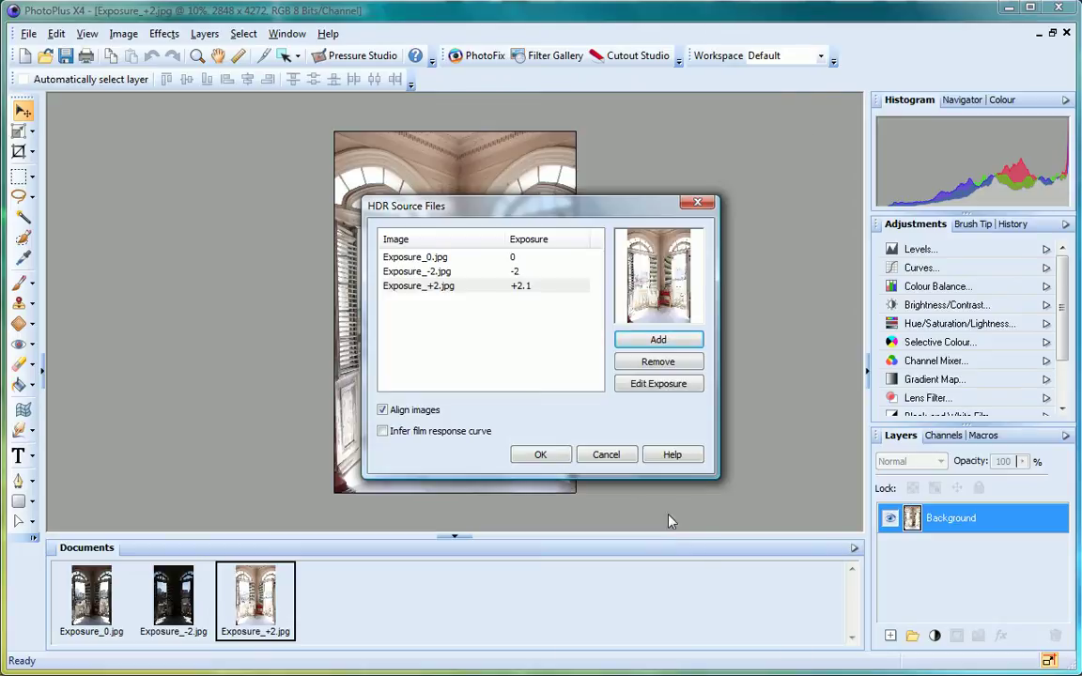
pyautogui.click(541, 456)
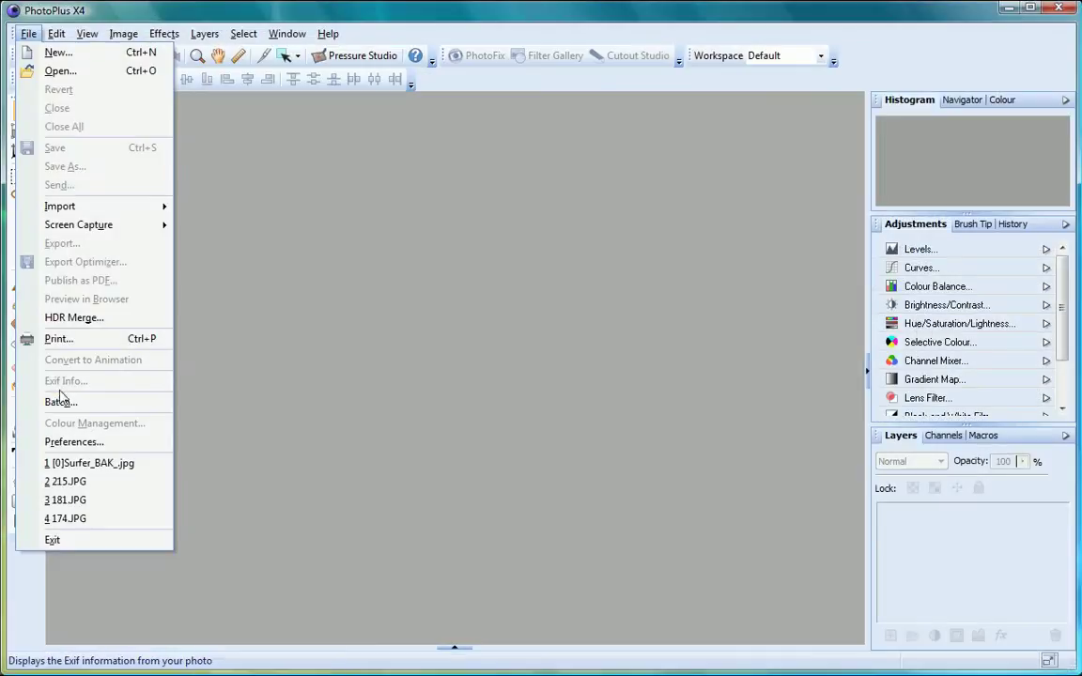
# Set up a batch job that converts the images to JPEG
pyautogui.click(55, 362)
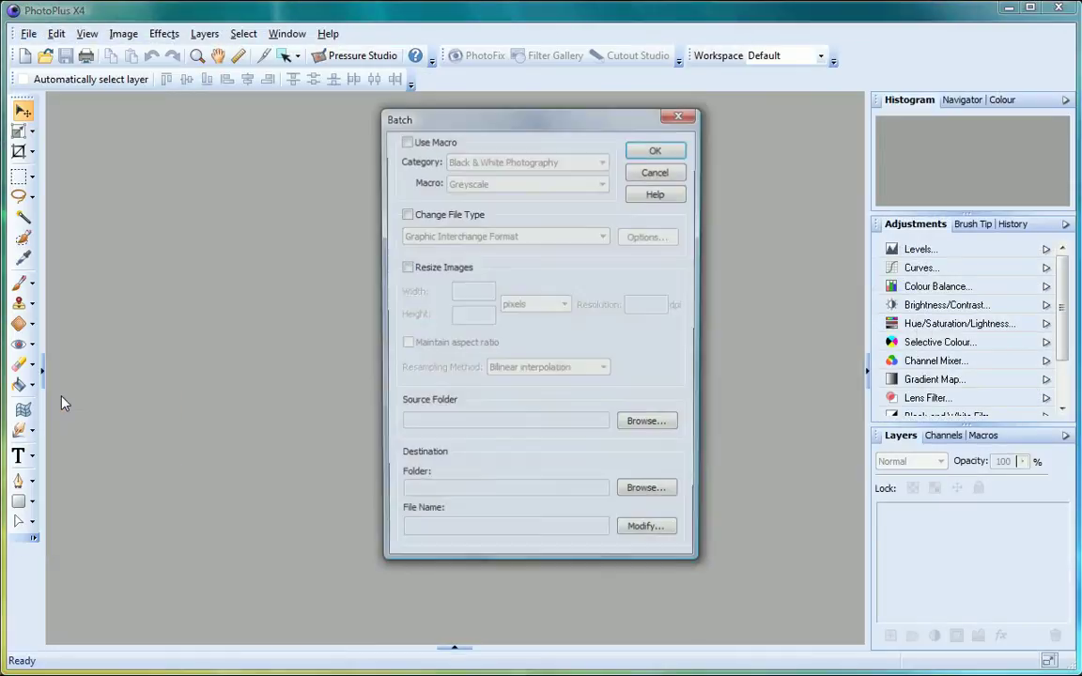
pyautogui.click(406, 215)
pyautogui.click(515, 236)
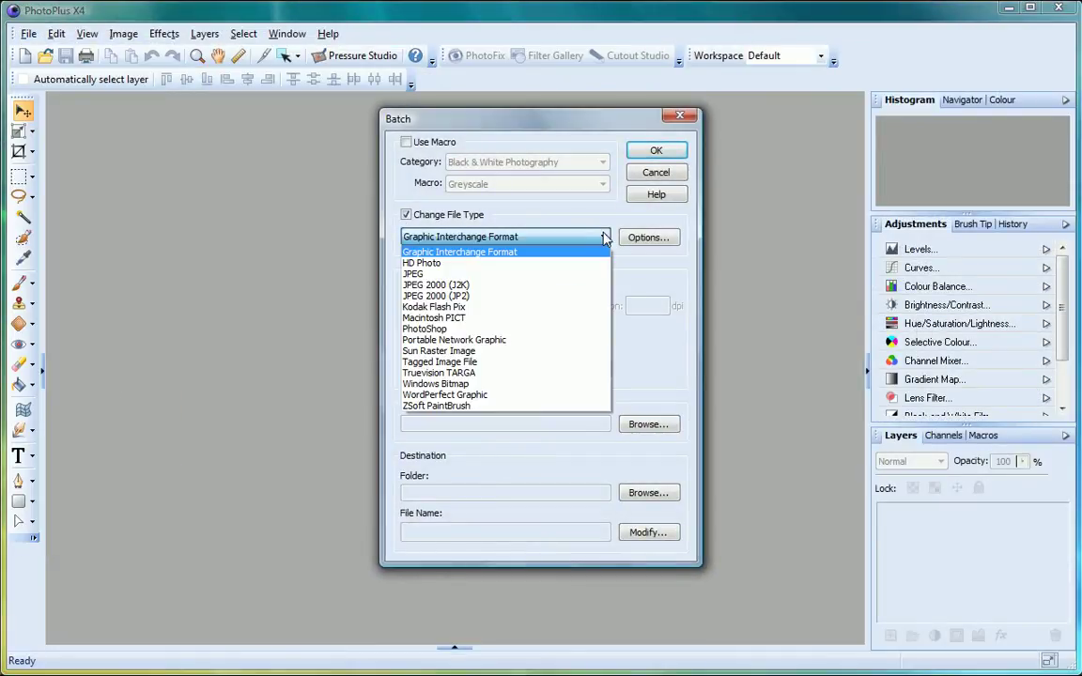
pyautogui.click(443, 273)
# Resize the batch to 7 × 5 inches at 300 dpi and start processing
pyautogui.click(443, 273)
pyautogui.click(565, 306)
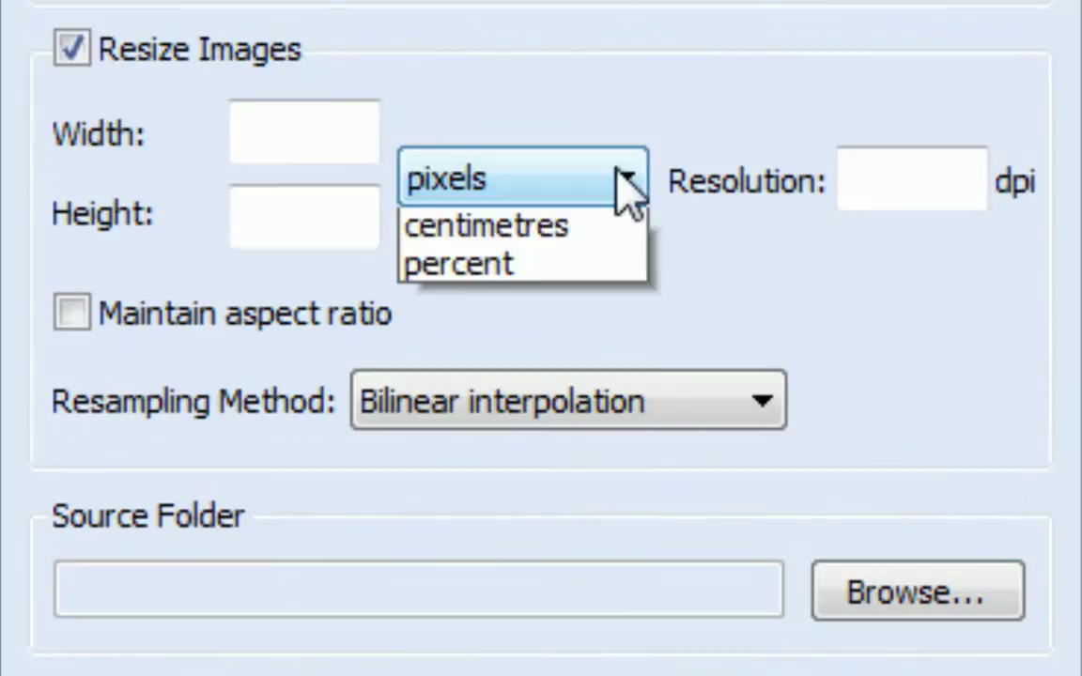
pyautogui.click(538, 333)
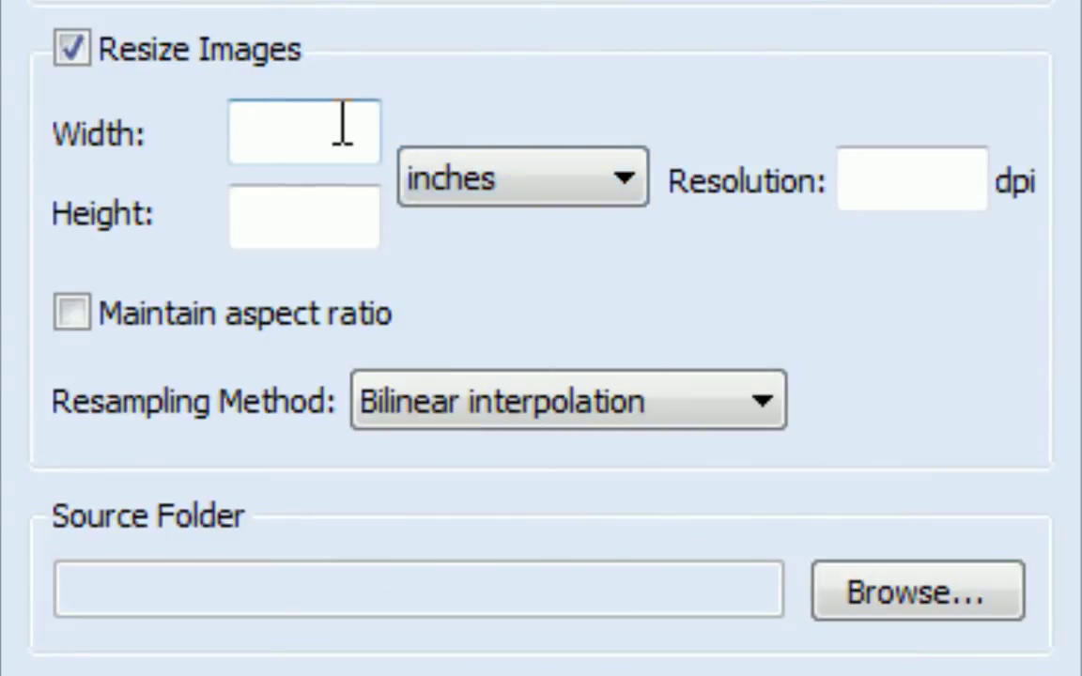
pyautogui.click(342, 123)
pyautogui.write('7')
pyautogui.click(326, 223)
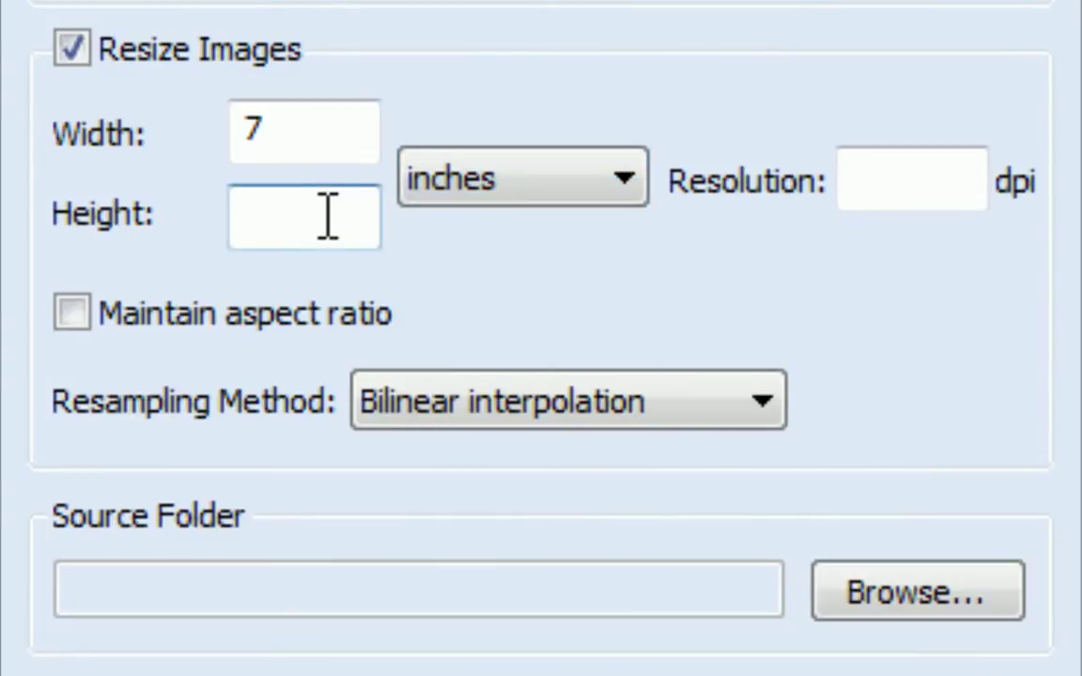
pyautogui.write('5')
pyautogui.click(887, 173)
pyautogui.write('300')
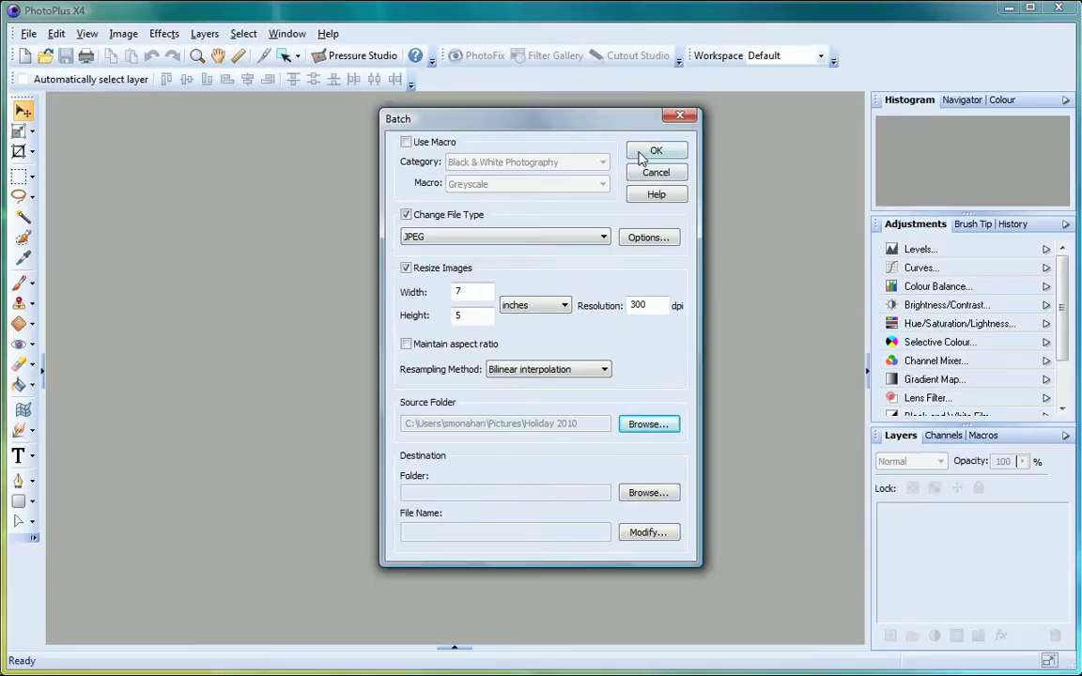
pyautogui.click(638, 148)
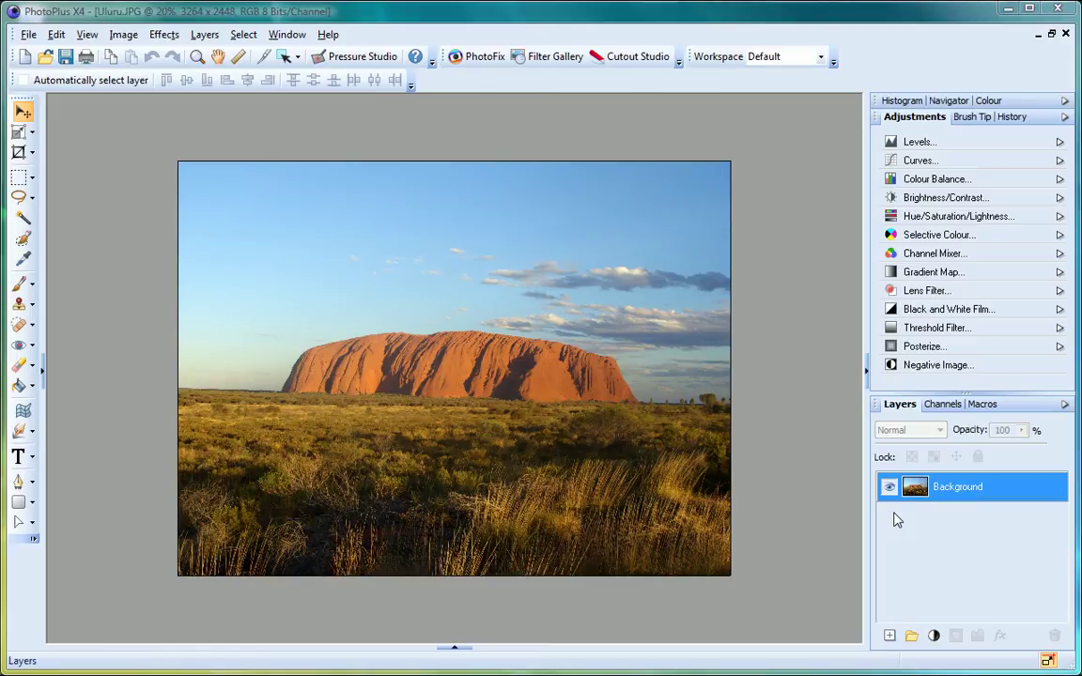
# Add a Black and White Film layer with Red at -118, paint its mask along the rock, then hide it
pyautogui.click(935, 310)
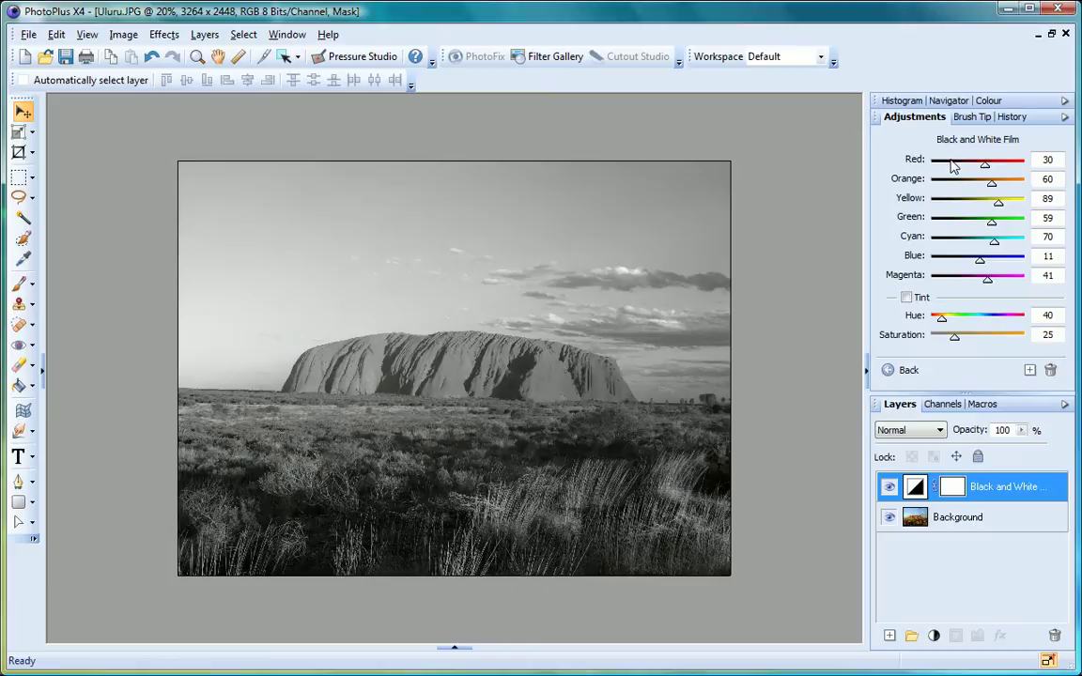
pyautogui.click(953, 164)
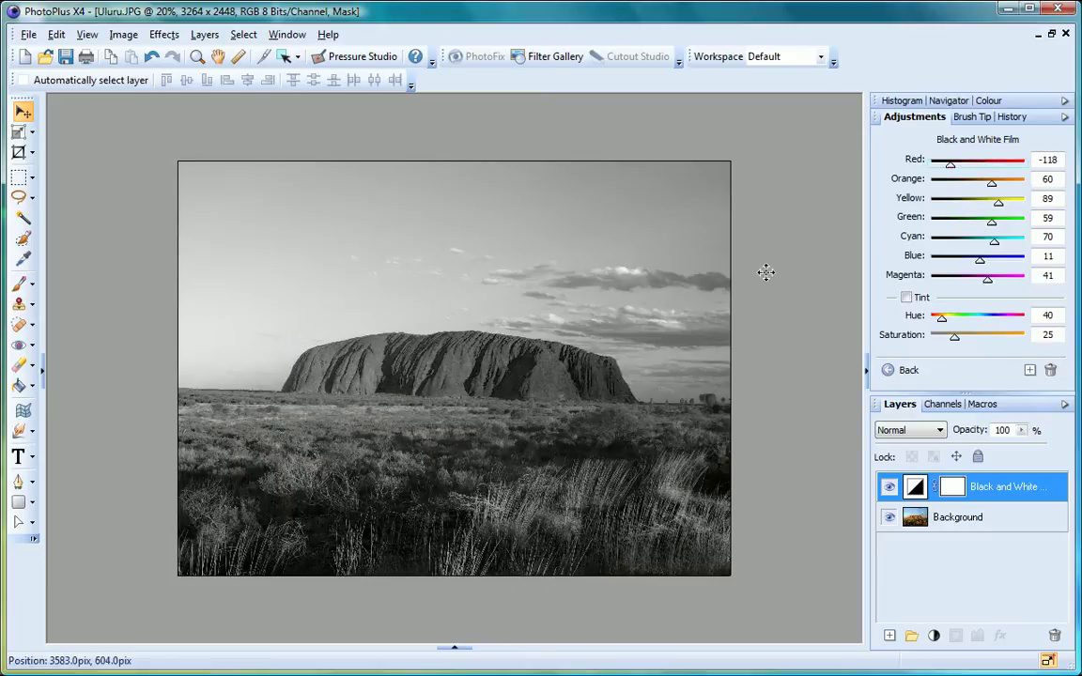
pyautogui.click(21, 282)
pyautogui.moveTo(292, 377)
pyautogui.mouseDown()
pyautogui.moveTo(385, 342)
pyautogui.moveTo(465, 339)
pyautogui.moveTo(609, 371)
pyautogui.moveTo(576, 392)
pyautogui.moveTo(408, 389)
pyautogui.moveTo(390, 366)
pyautogui.moveTo(532, 365)
pyautogui.moveTo(611, 379)
pyautogui.moveTo(479, 357)
pyautogui.mouseUp()
pyautogui.click(889, 486)
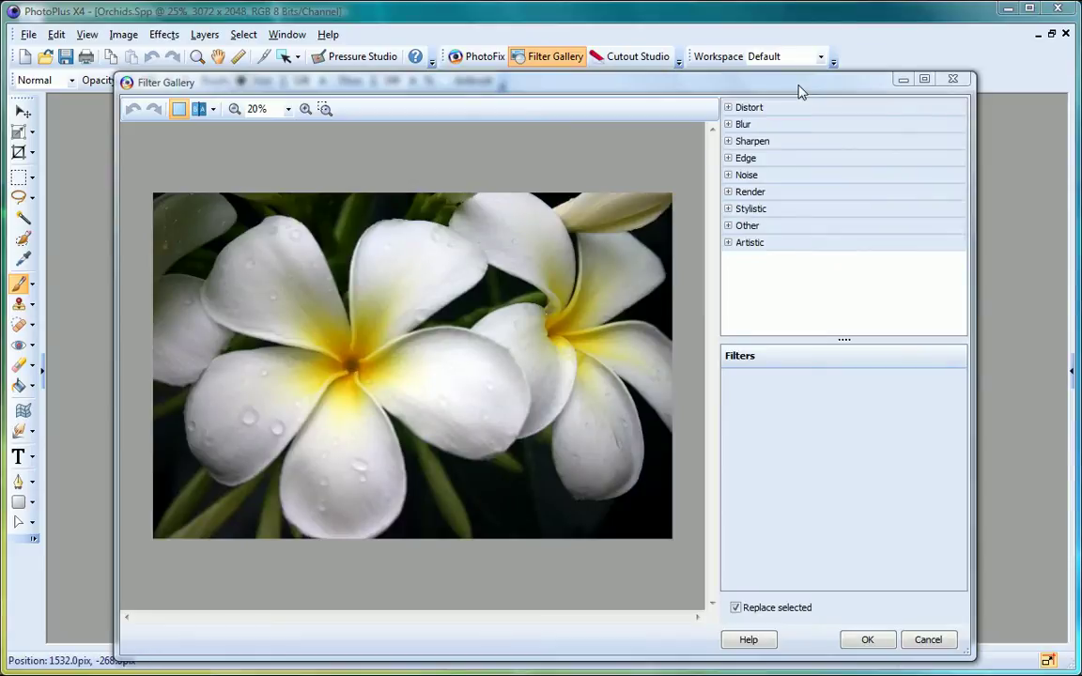
# Apply Artistic > Paint and Ink with Ink Level 11 and Brush Size 15, comparing in split preview
pyautogui.click(734, 243)
pyautogui.click(757, 218)
pyautogui.moveTo(846, 398); pyautogui.dragTo(863, 400)
pyautogui.moveTo(787, 431); pyautogui.dragTo(831, 433)
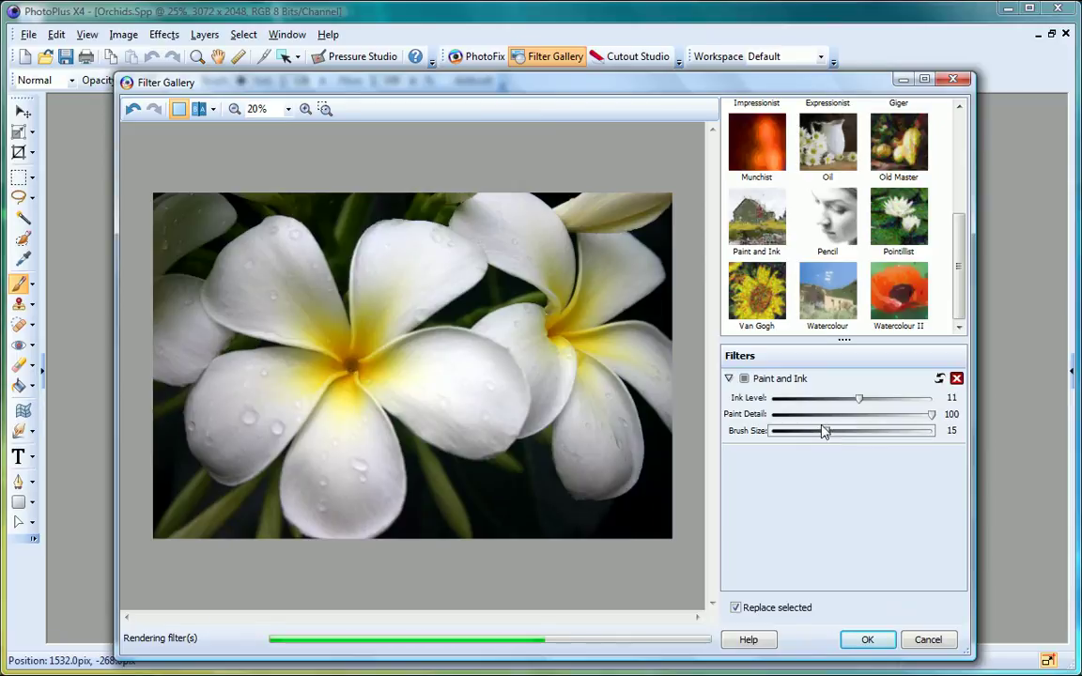
pyautogui.click(199, 109)
pyautogui.moveTo(411, 254); pyautogui.dragTo(330, 254)
# Cut out the crocodile in Cutout Studio by brushing its head as the area to keep
pyautogui.click(635, 59)
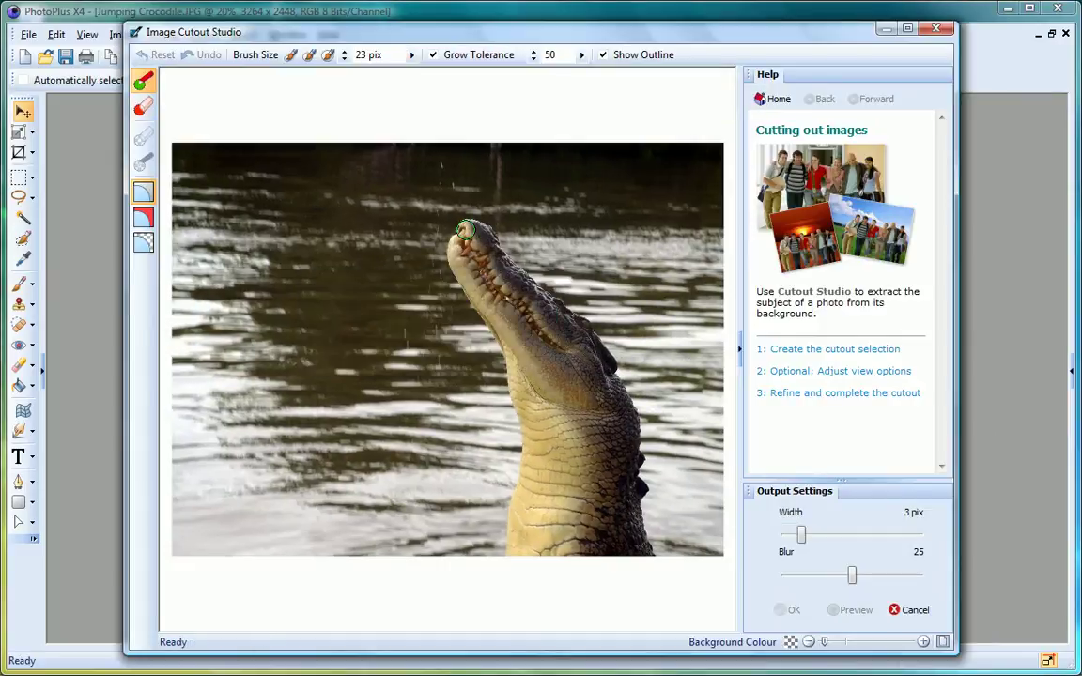
pyautogui.moveTo(461, 239)
pyautogui.mouseDown()
pyautogui.moveTo(503, 316)
pyautogui.moveTo(531, 467)
pyautogui.moveTo(623, 507)
pyautogui.moveTo(559, 316)
pyautogui.moveTo(473, 227)
pyautogui.mouseUp()
pyautogui.click(839, 613)
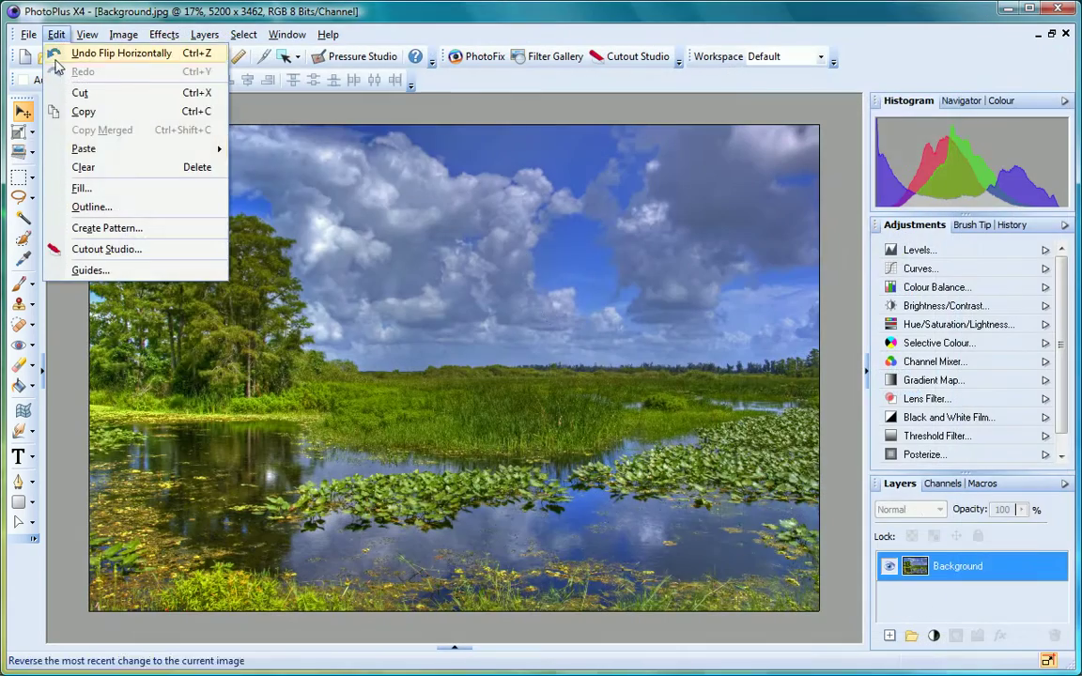
# Paste the crocodile into Background.jpg and move it to the lower right of the scene
pyautogui.moveTo(99, 148)
pyautogui.click(270, 166)
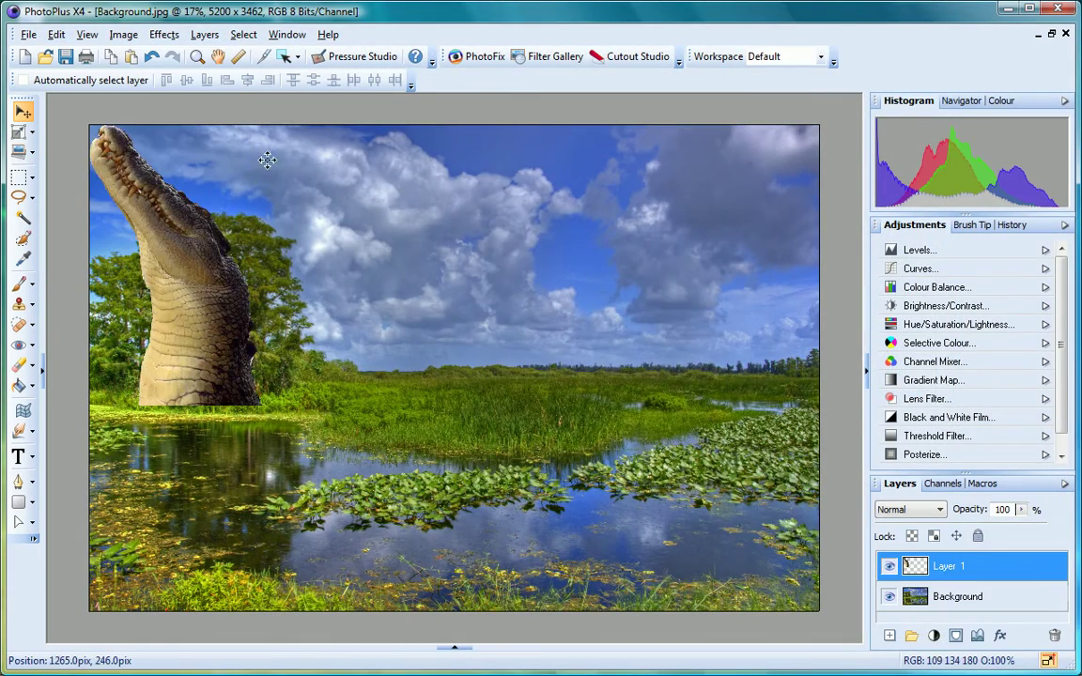
pyautogui.moveTo(232, 298); pyautogui.dragTo(727, 502)
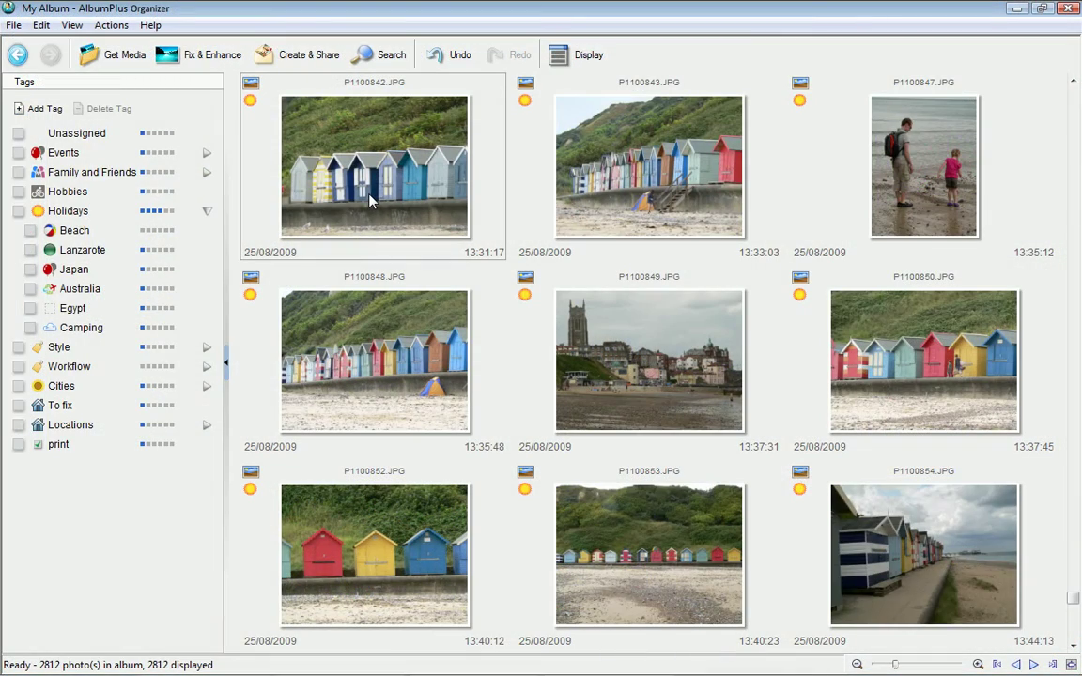
# Select all nine beach-hut photos and tag them as Beach
pyautogui.click(371, 200)
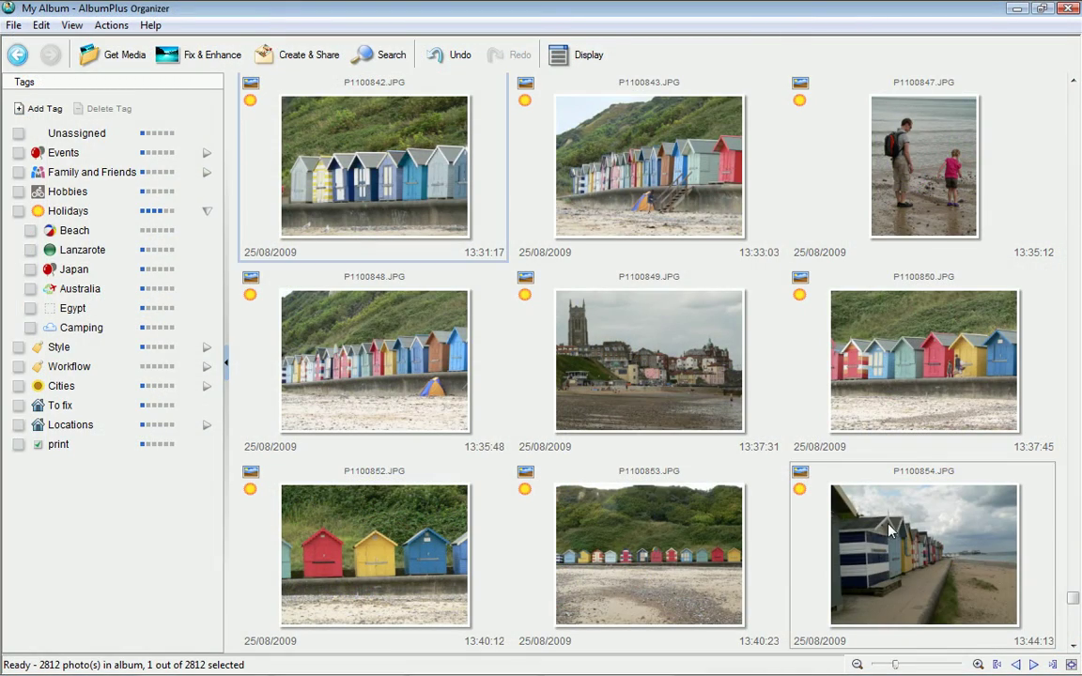
pyautogui.keyDown('shift'); pyautogui.click(883, 545); pyautogui.keyUp('shift')
pyautogui.moveTo(701, 394); pyautogui.dragTo(132, 240)
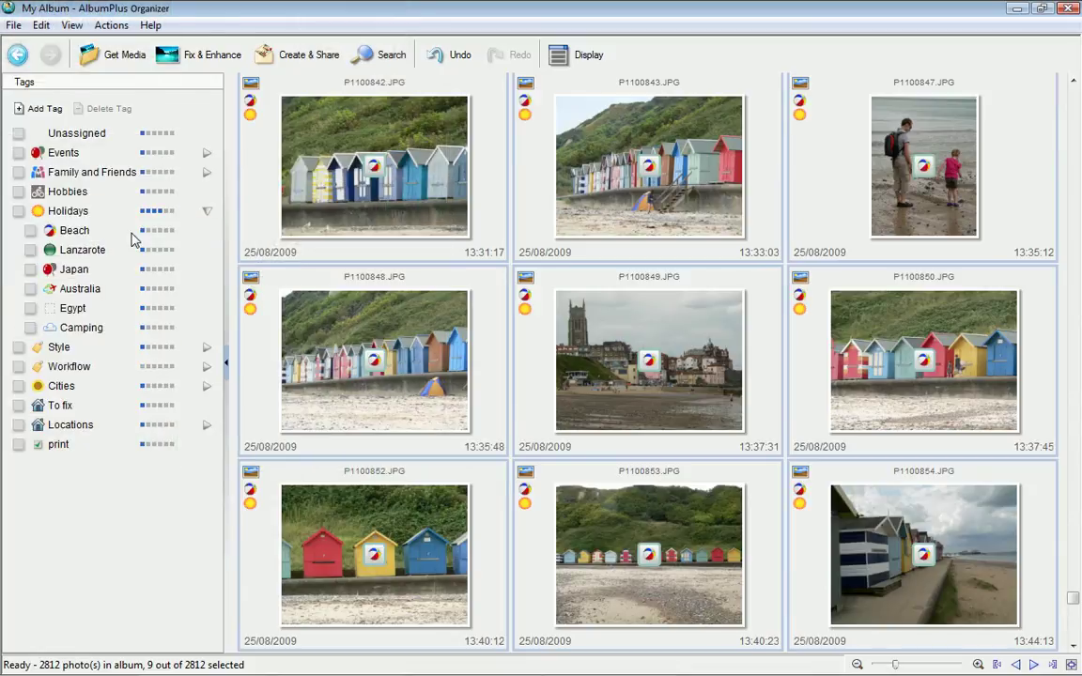
# Give photo P1100843 a star rating and bring up the map-based photo search
pyautogui.click(235, 238)
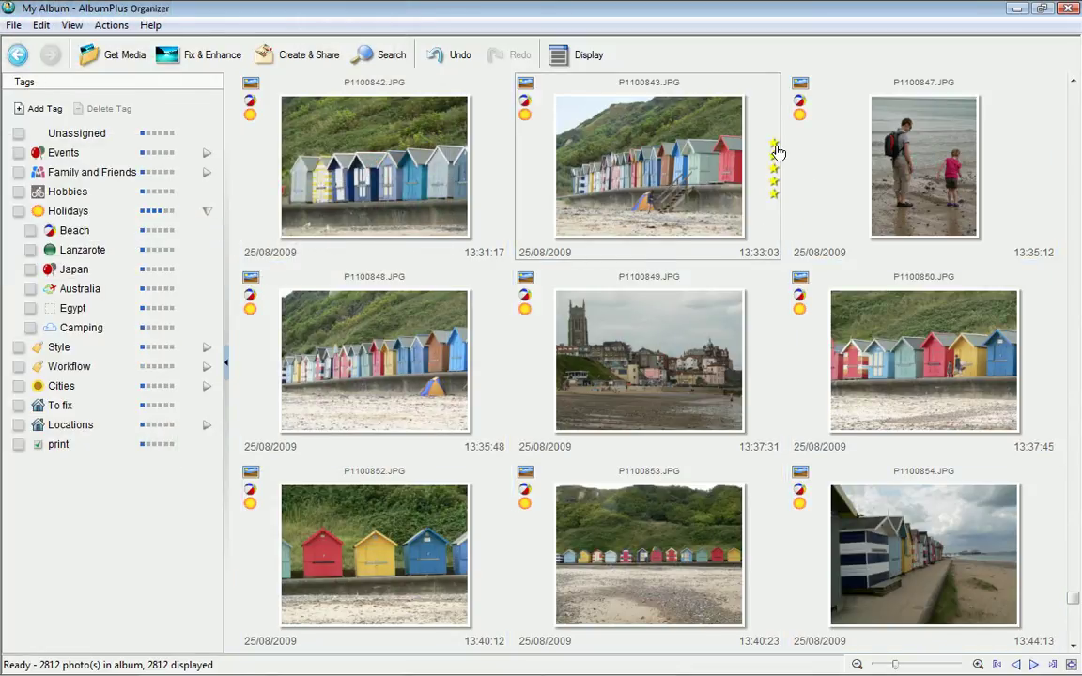
pyautogui.click(776, 148)
pyautogui.click(381, 61)
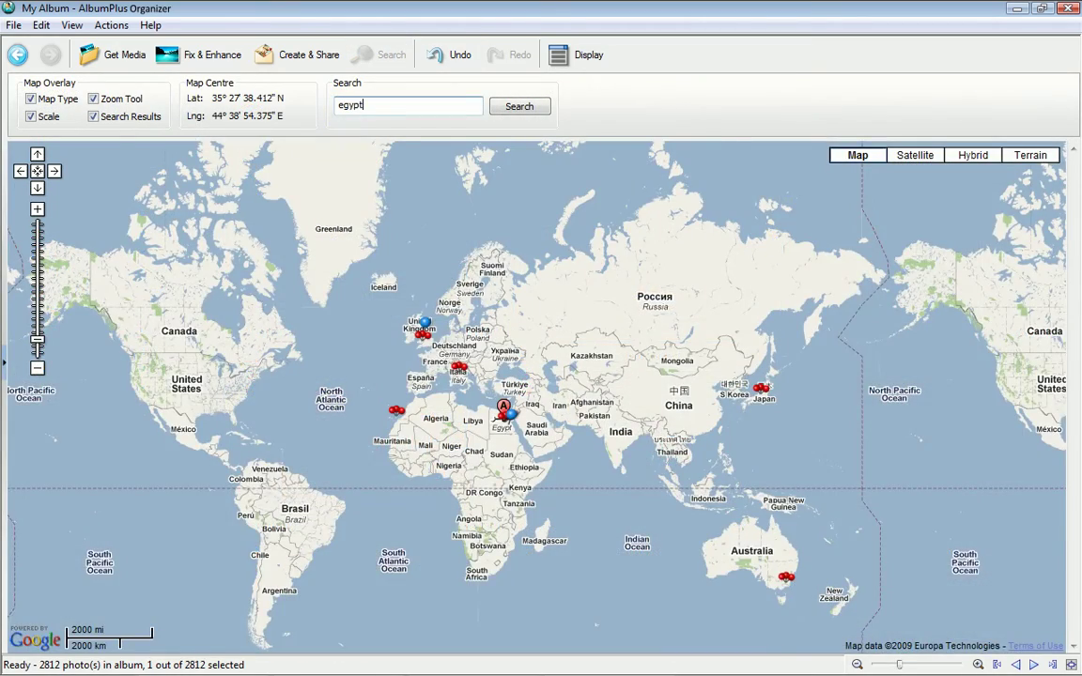
# Search the map for 'egypt', then zoom and pan to bring Luxor into view
pyautogui.write('pt')
pyautogui.press('Return')
pyautogui.scroll(5, 594, 347)
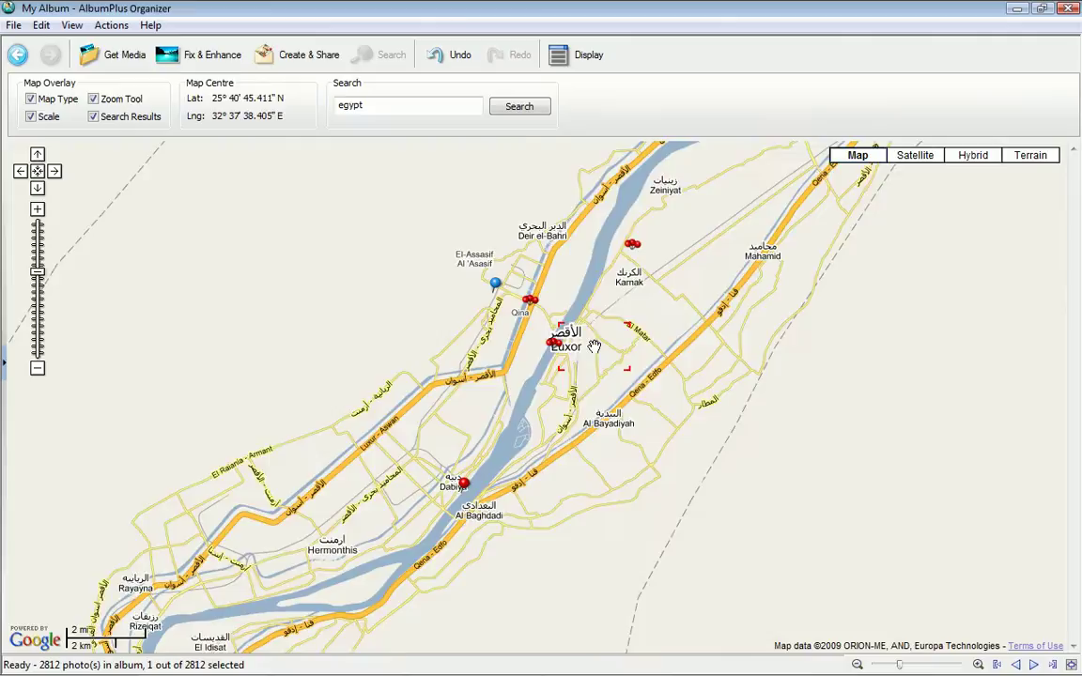
pyautogui.scroll(2, 594, 347)
pyautogui.moveTo(604, 235); pyautogui.dragTo(459, 429)
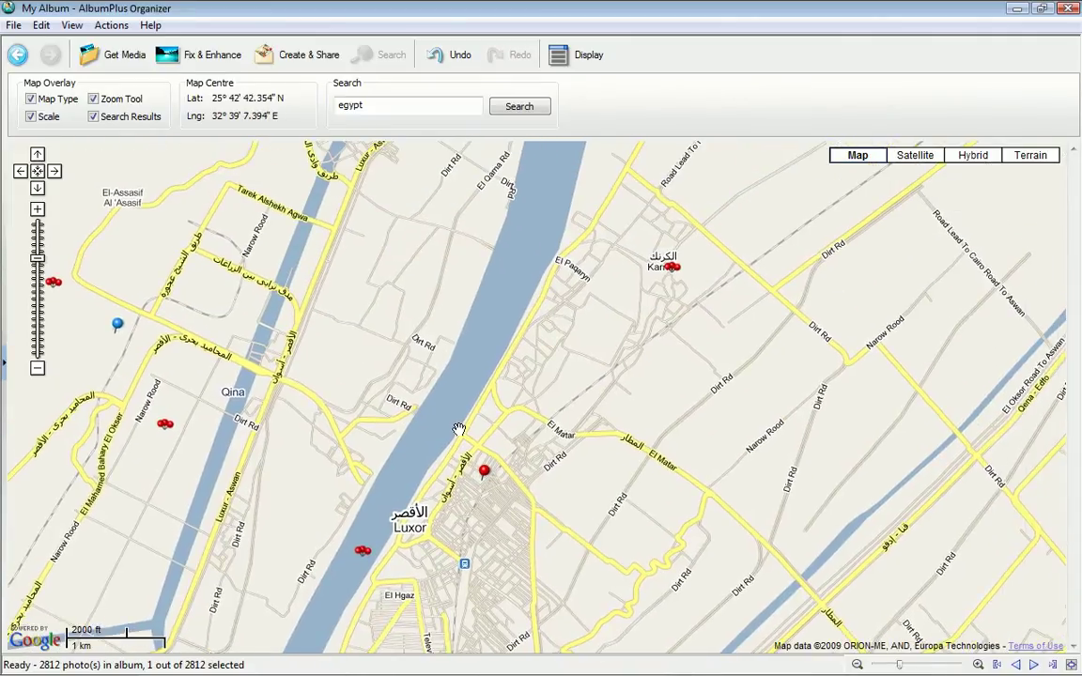
# Geotag a photo by pinning it near Luxor and show the new pin's photo details
pyautogui.moveTo(6, 374)
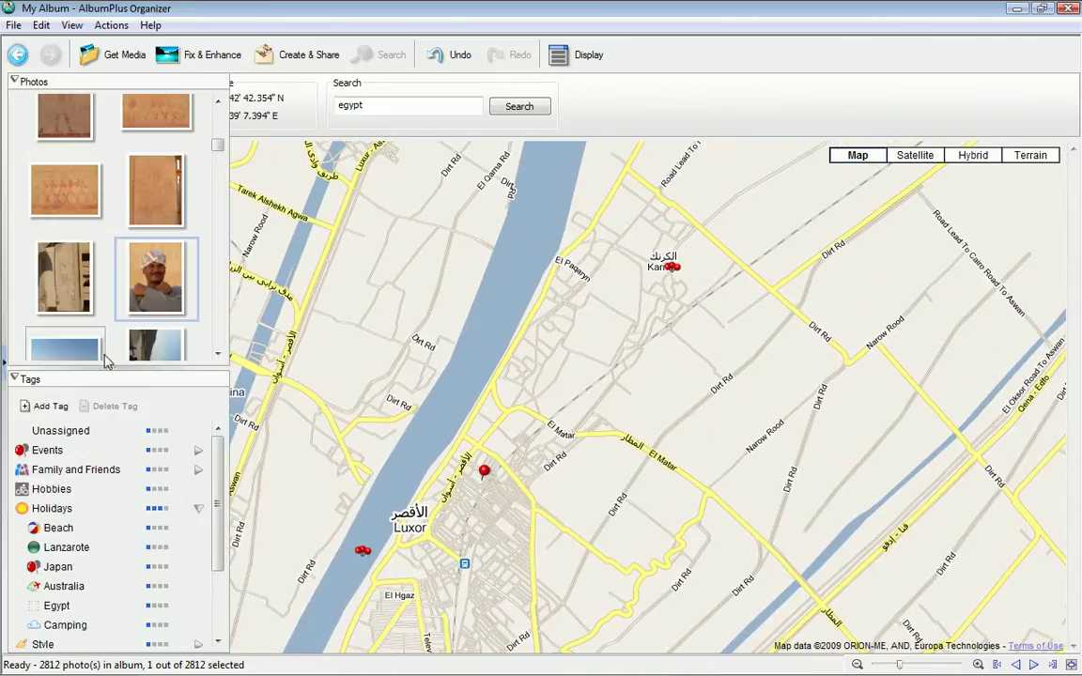
pyautogui.moveTo(145, 254); pyautogui.dragTo(573, 612)
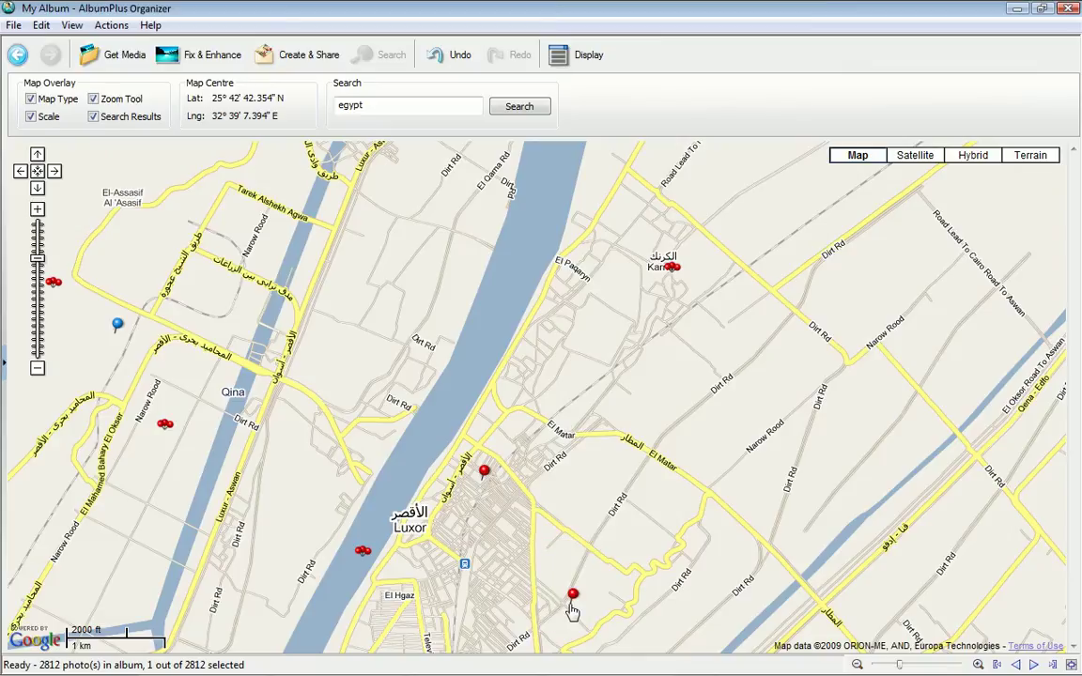
pyautogui.click(574, 598)
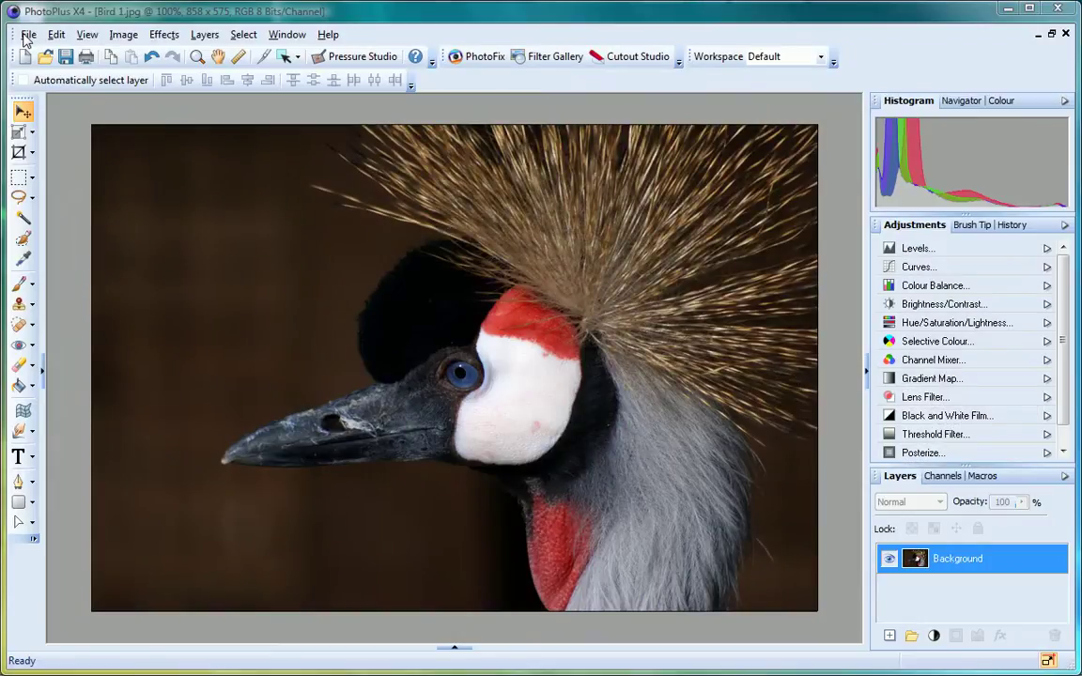
# Export Bird 1.jpg as JPEG via Export Optimizer, then back up all 212 album photos to Local Disk (C:)
pyautogui.click(28, 36)
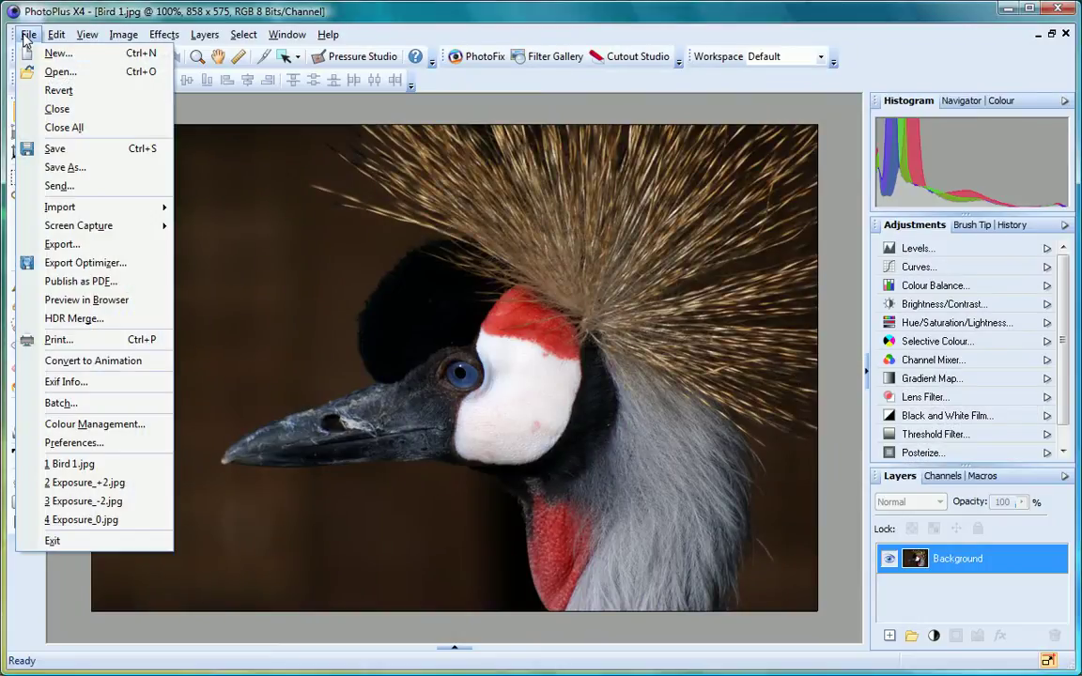
pyautogui.click(71, 262)
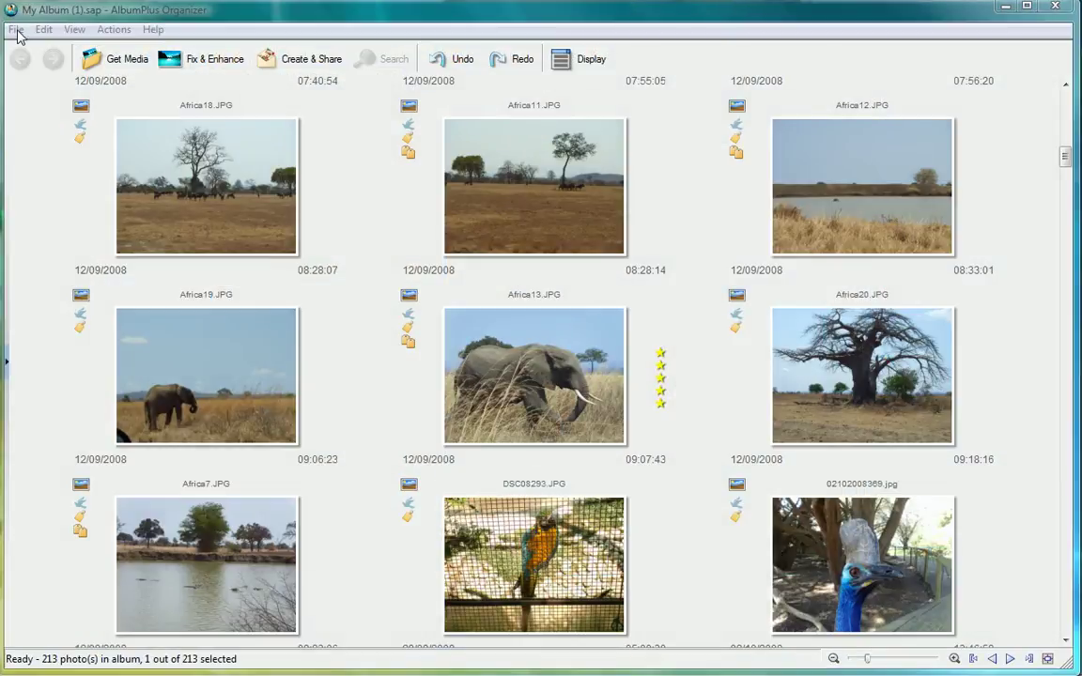
pyautogui.click(16, 30)
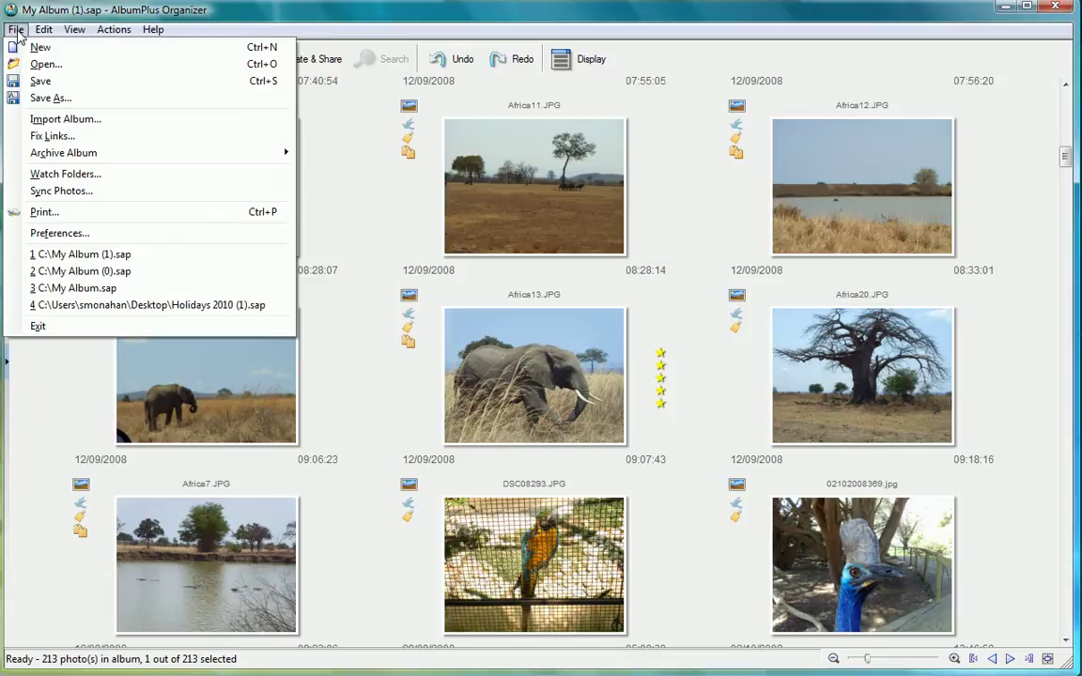
pyautogui.moveTo(260, 161)
pyautogui.click(336, 153)
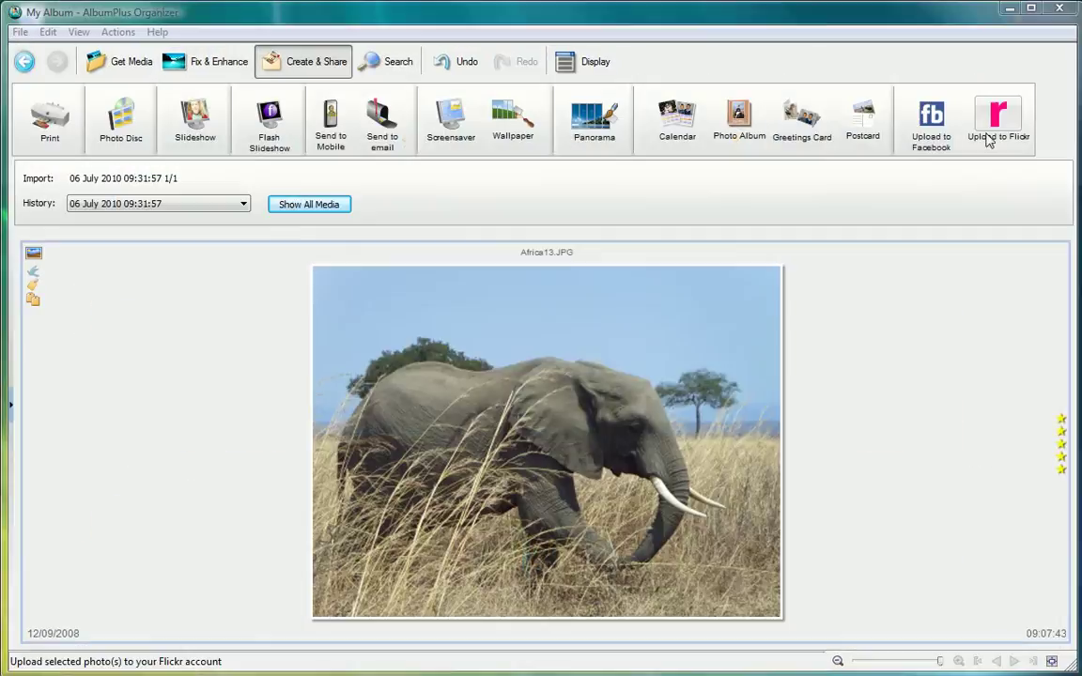
pyautogui.click(1005, 114)
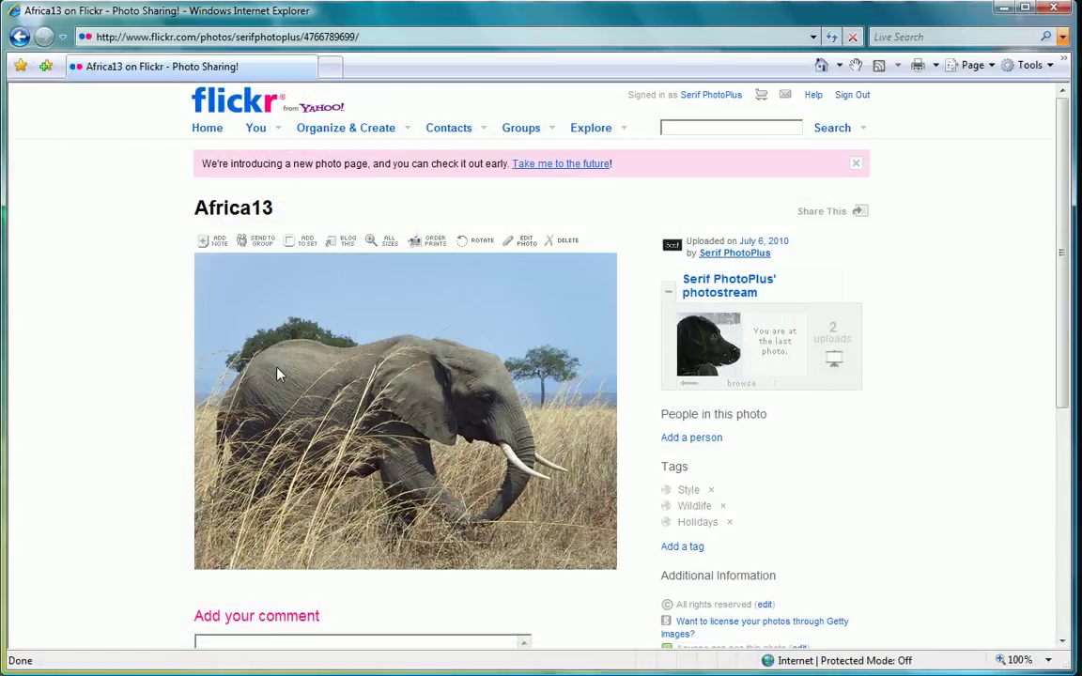